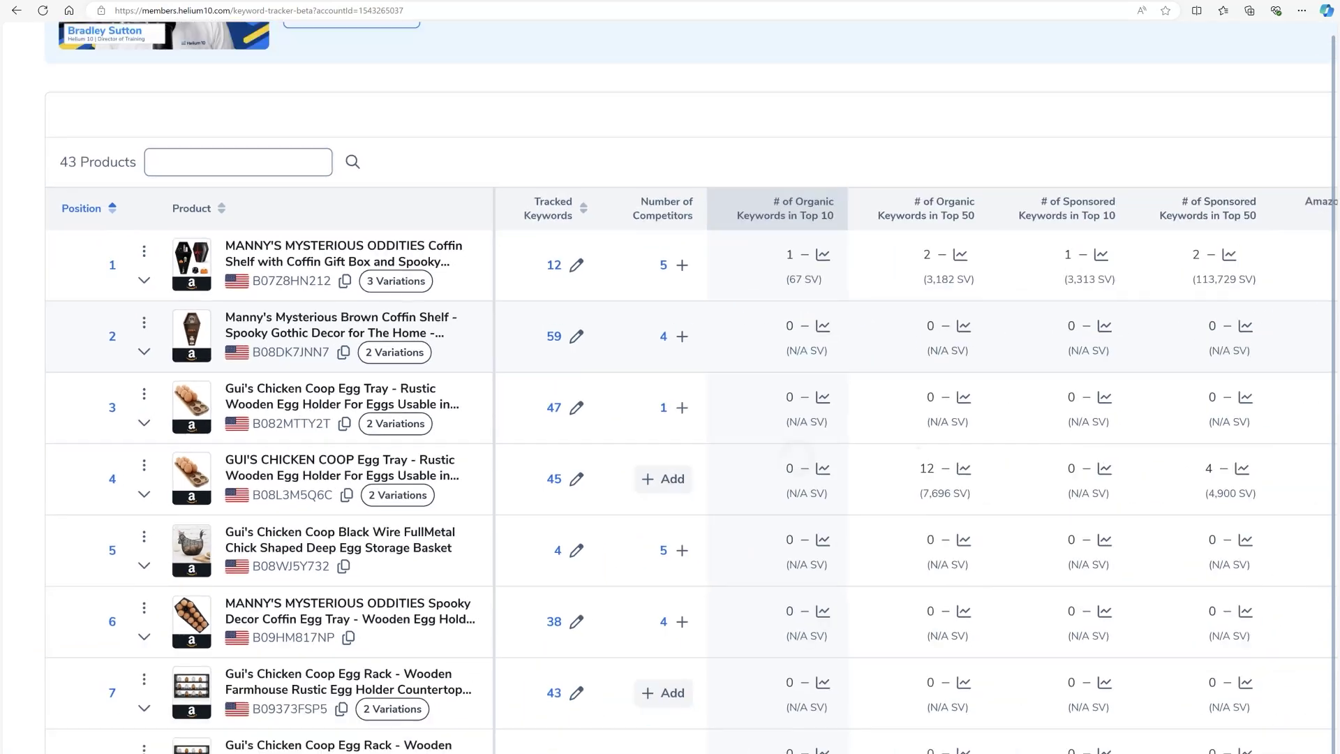
# Examine the tracked products table, including the account's keyword and boost usage.
pyautogui.scroll(-2, 670, 391)
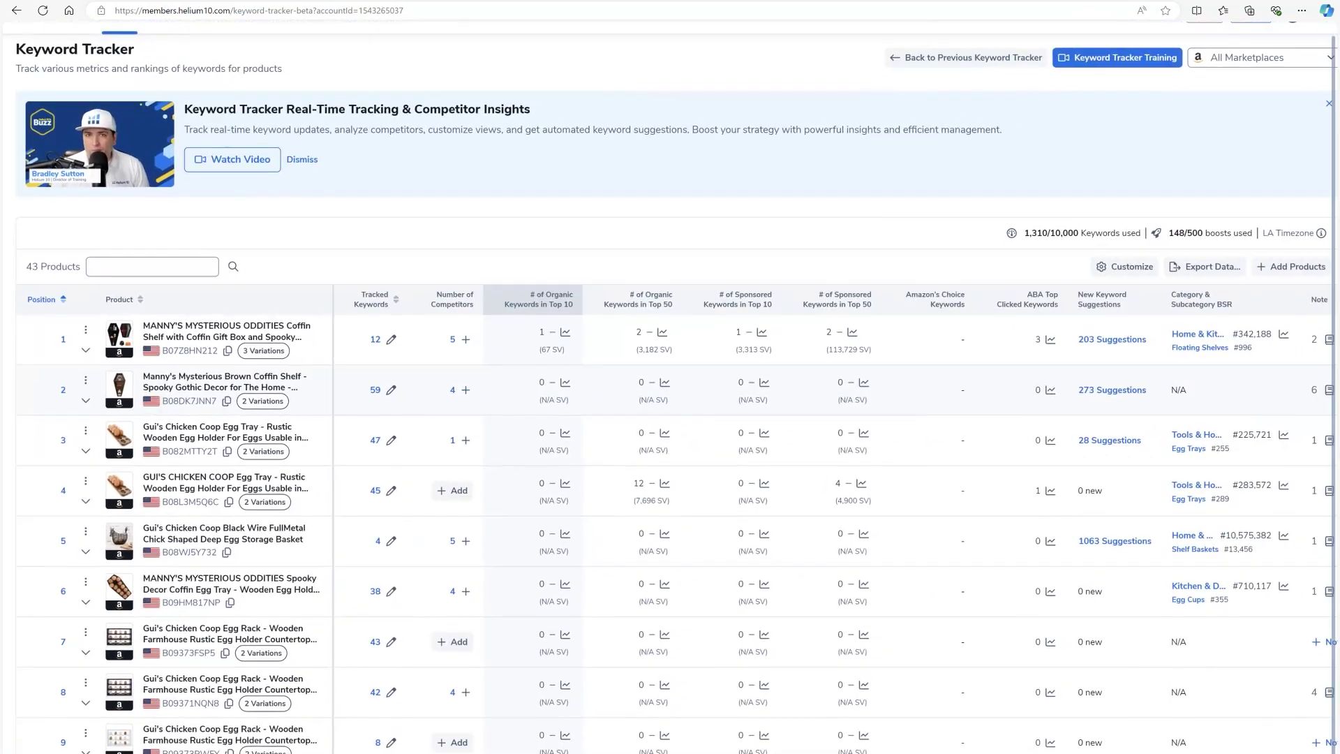
pyautogui.scroll(-2, 923, 236)
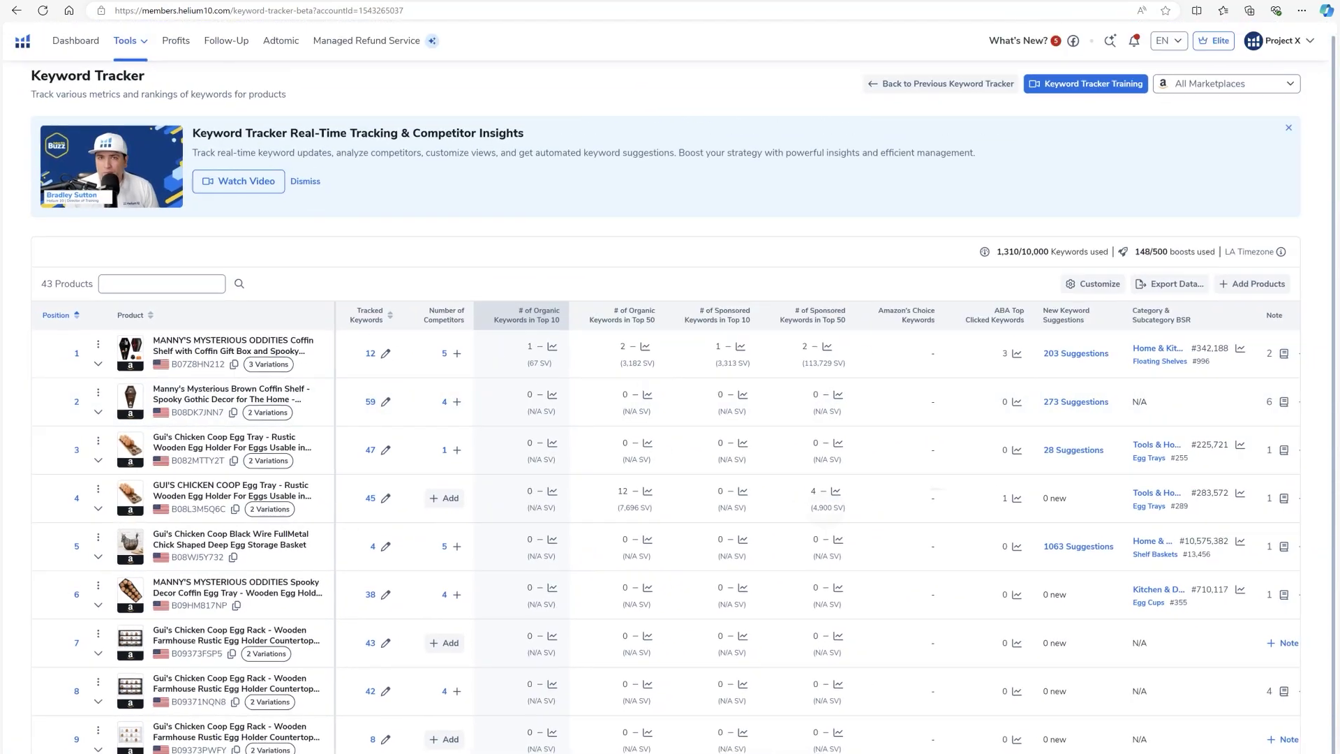
pyautogui.scroll(5, 1319, 223)
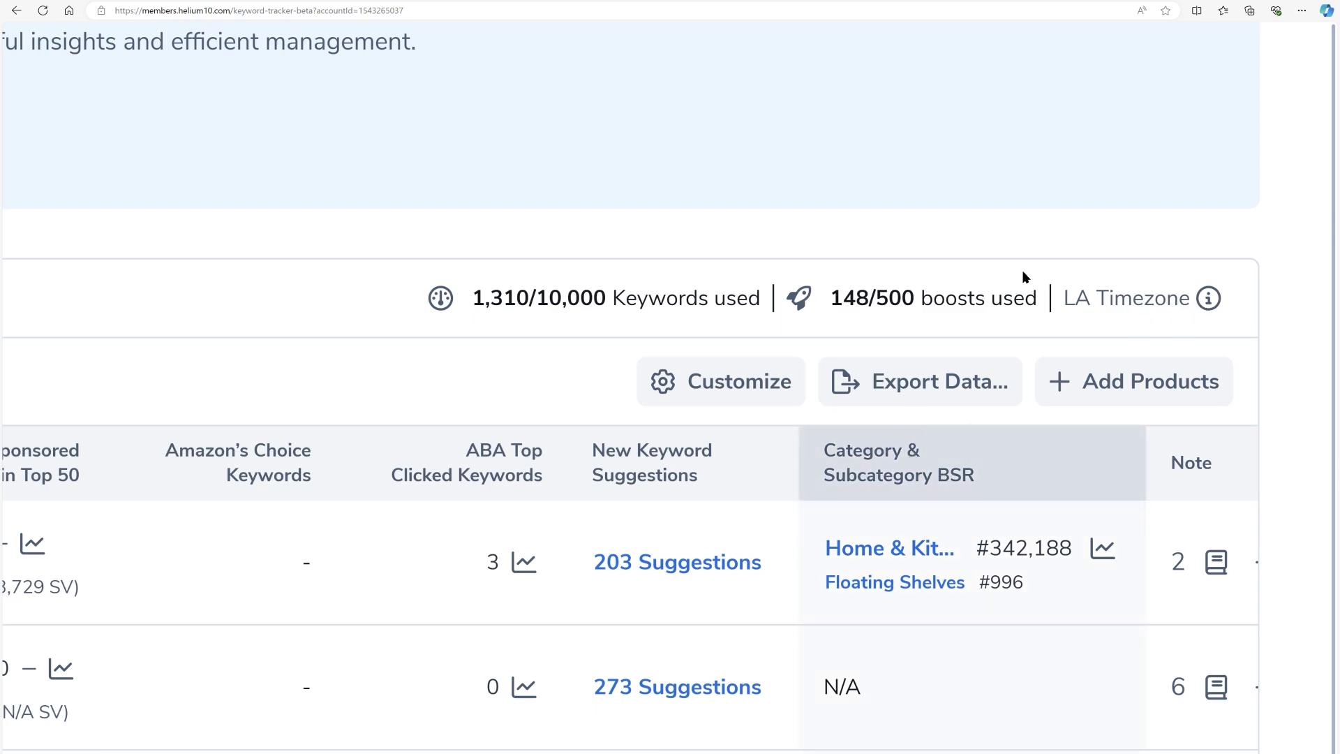
pyautogui.hotkey('ctrl', '0')
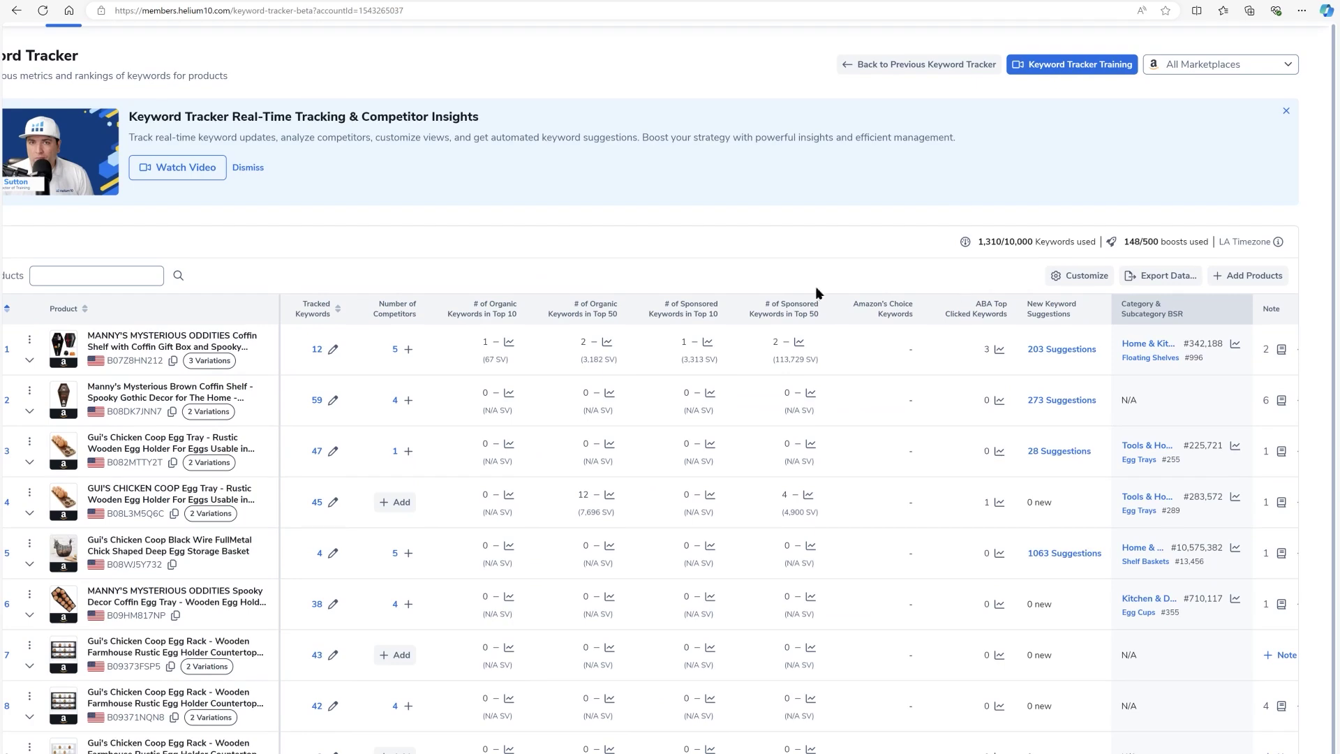
pyautogui.scroll(-2, 382, 315)
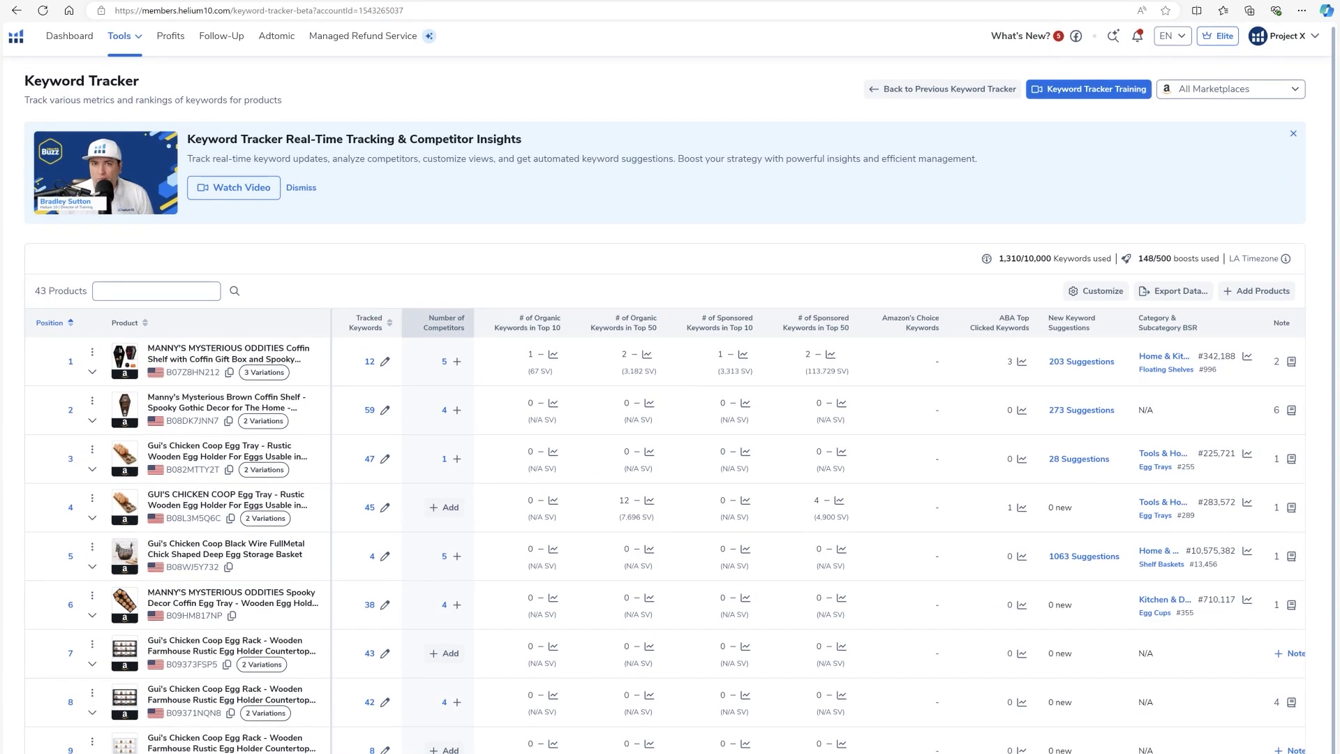
# Search the tracked products for "coffin shelf".
pyautogui.click(168, 290)
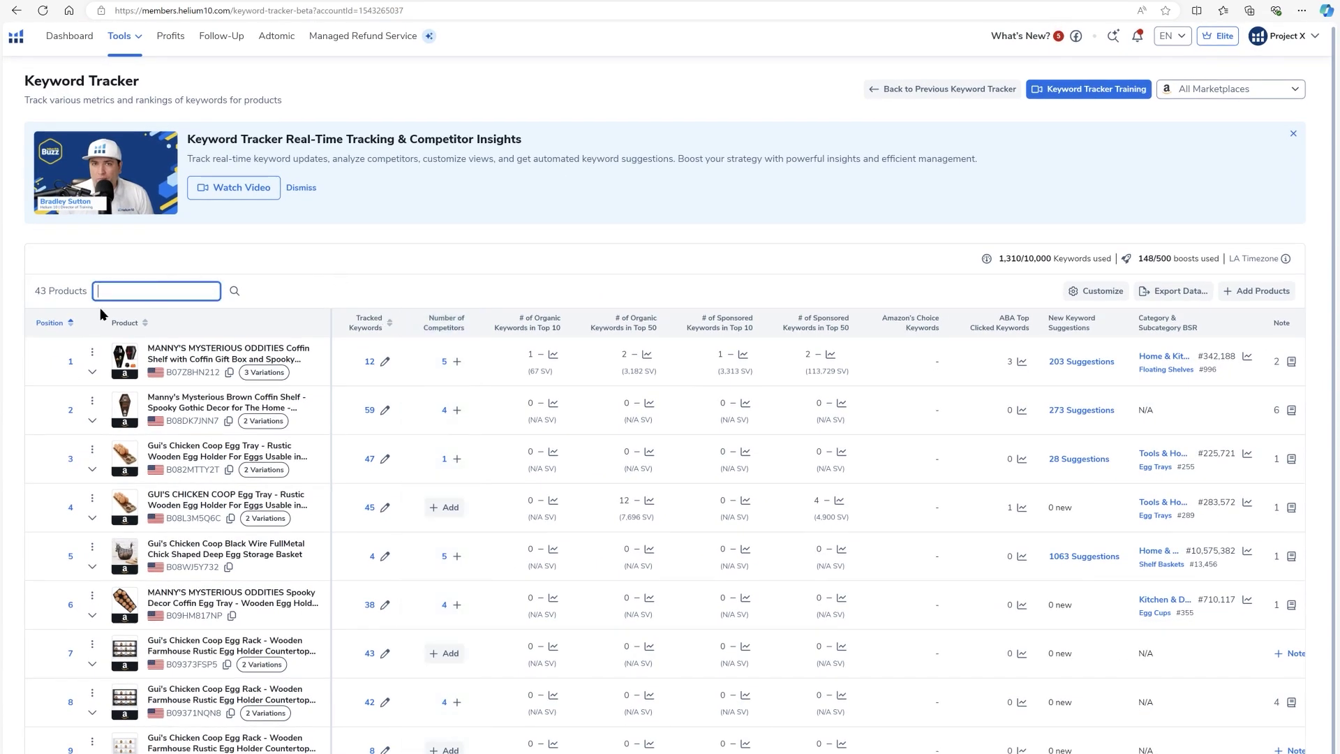
pyautogui.write('coffin shelf')
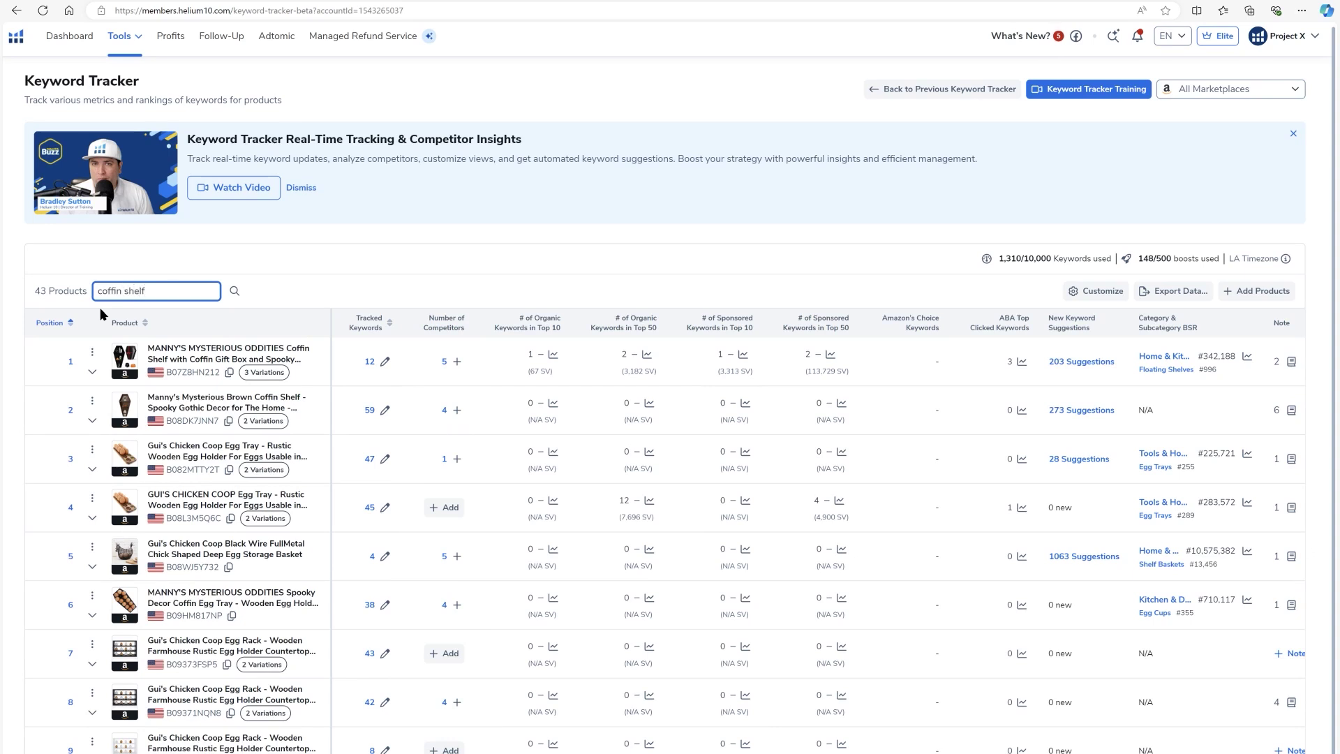
pyautogui.click(234, 290)
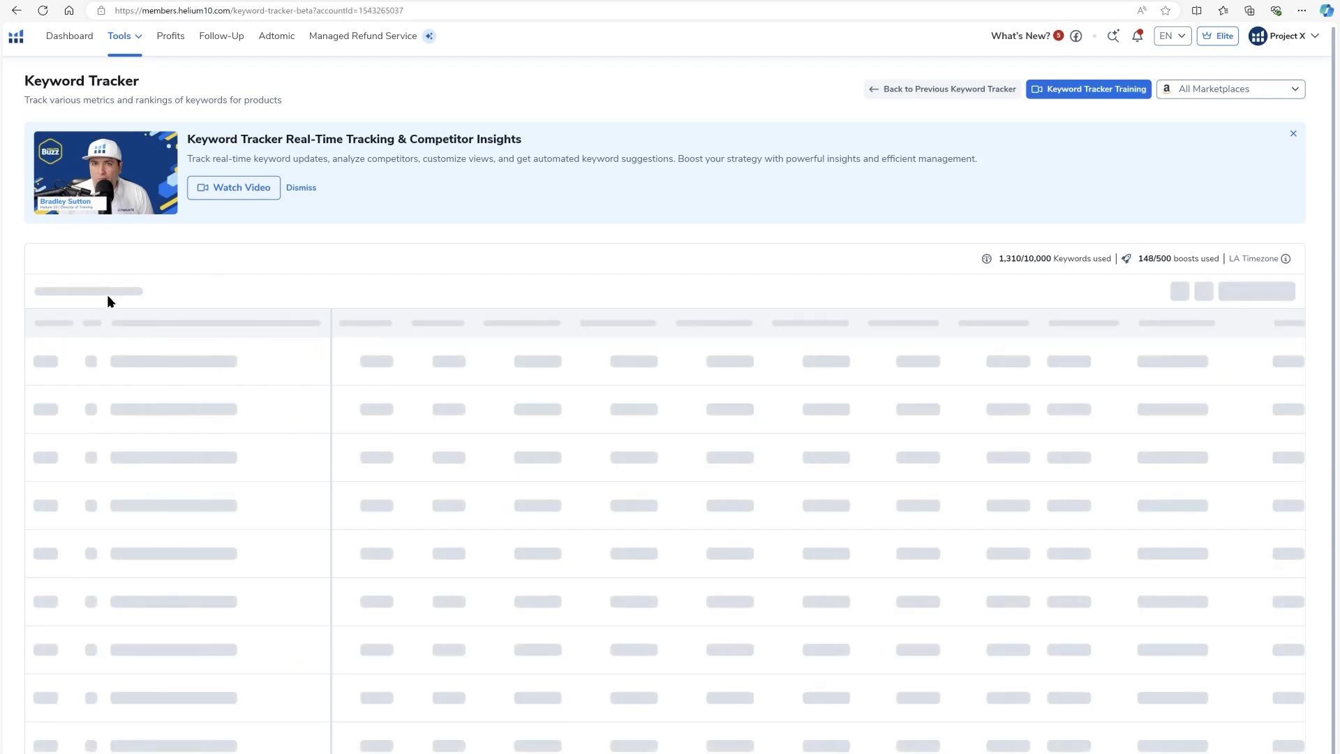
pyautogui.click(189, 286)
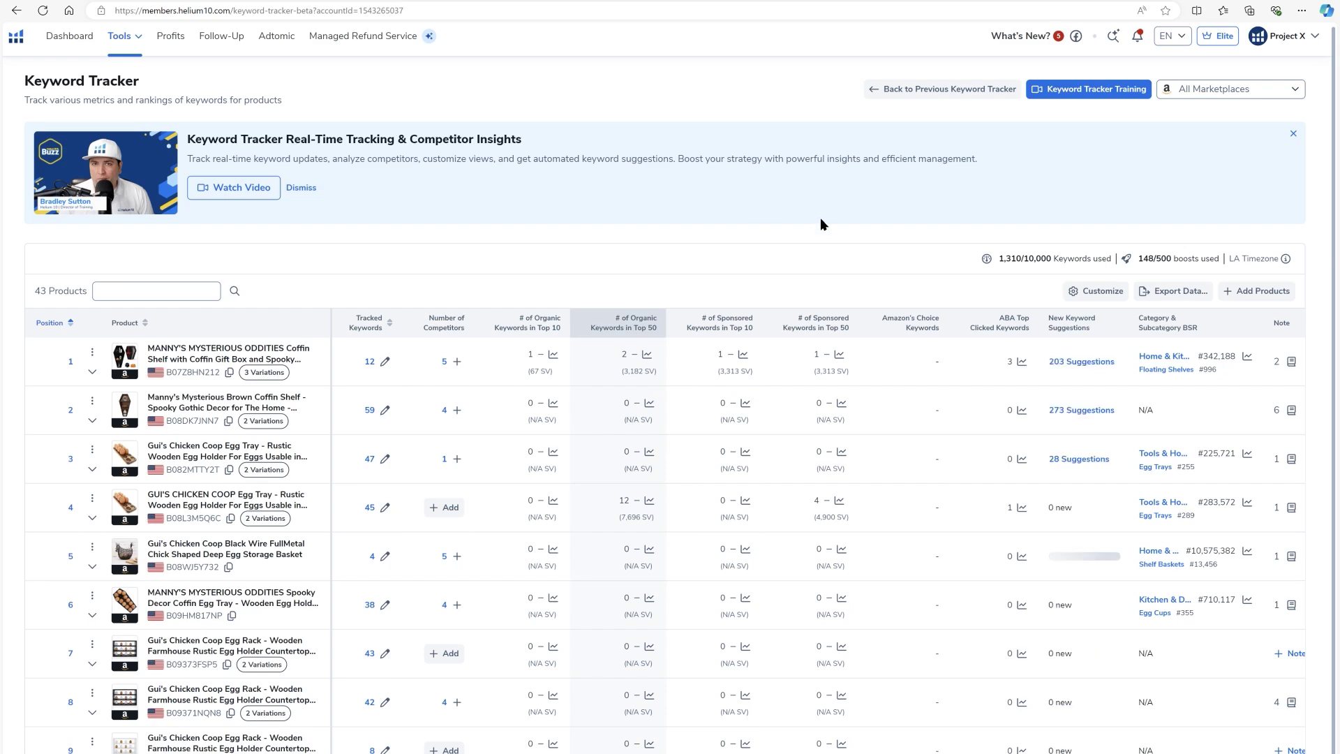
# Review the product table's column customization options and its remaining columns through Date Added.
pyautogui.click(1101, 296)
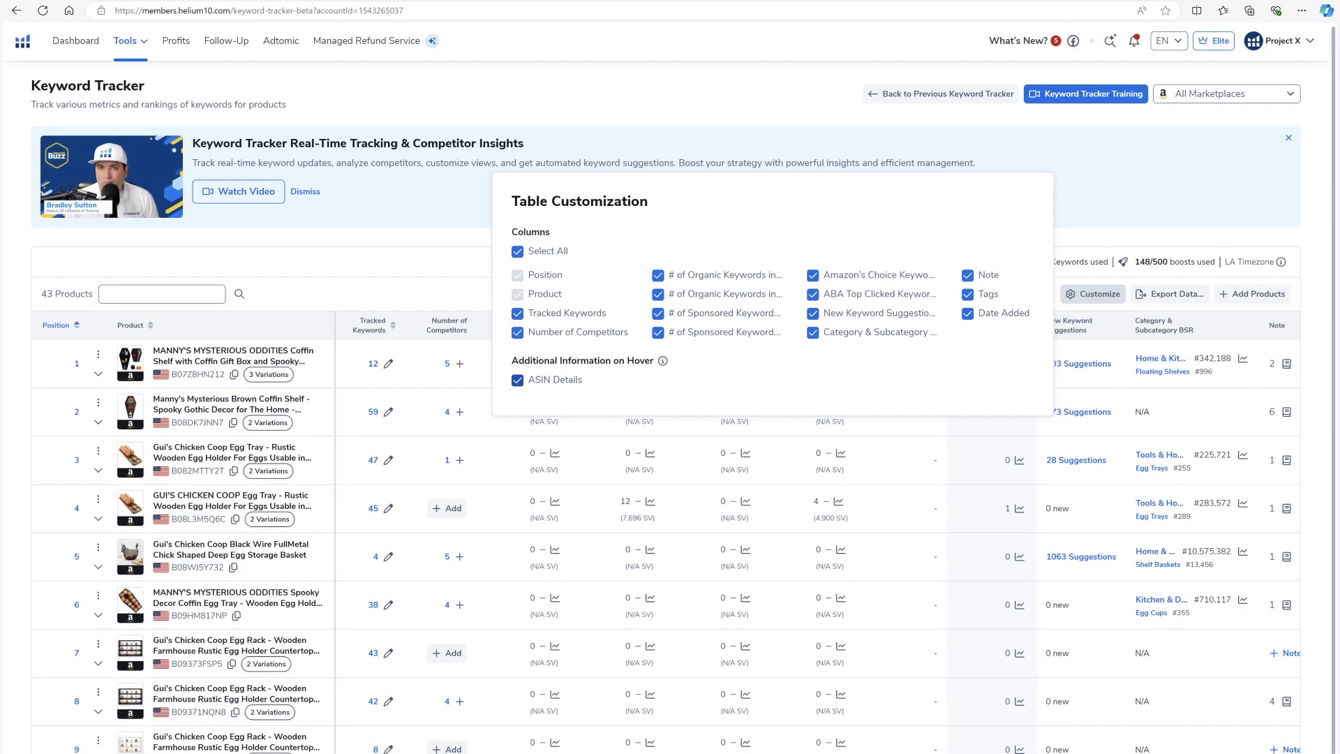
pyautogui.click(1111, 211)
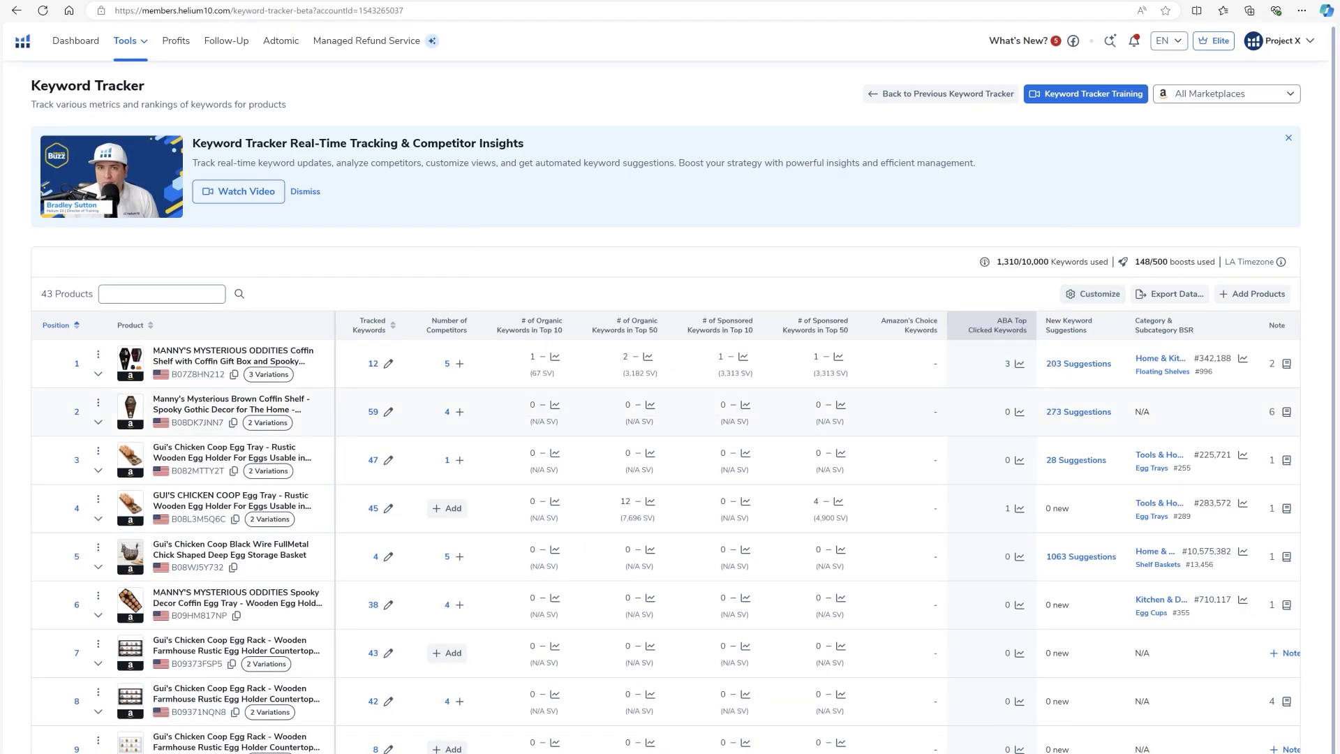
pyautogui.hscroll(4, 1152, 398)
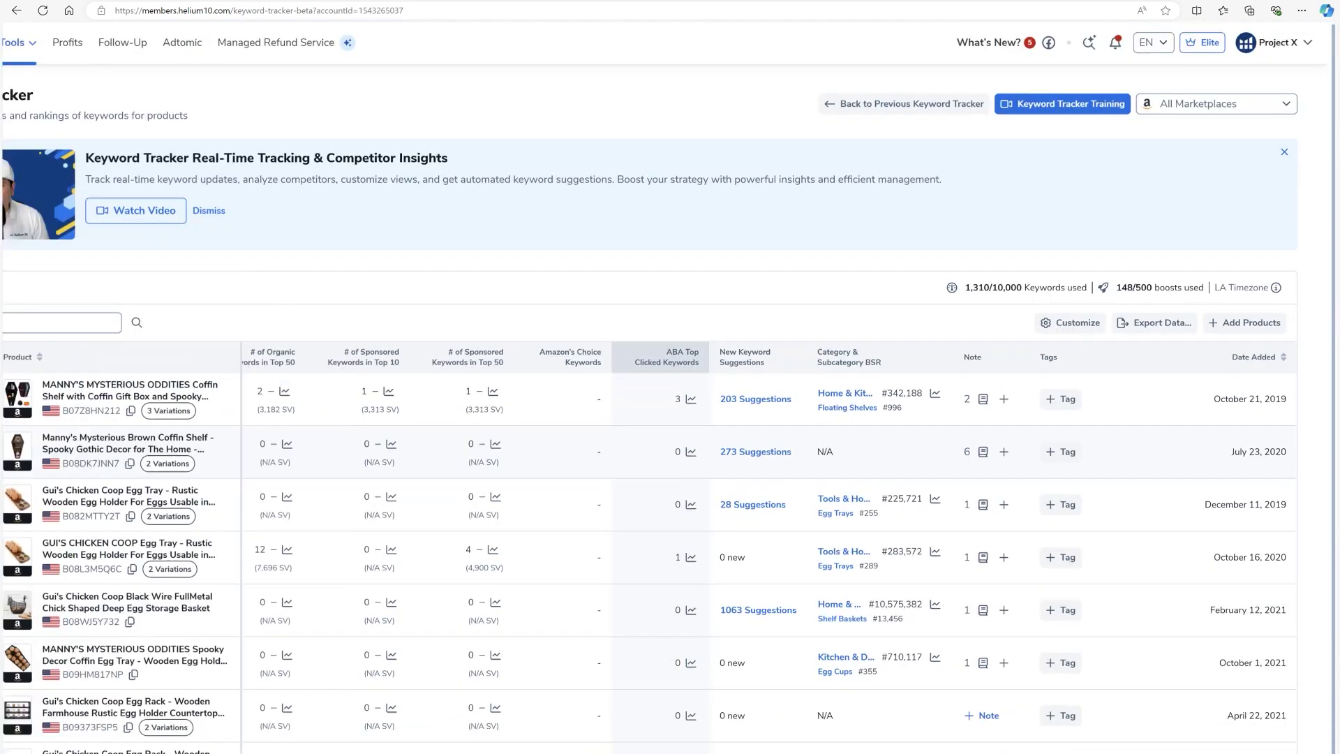
pyautogui.scroll(-1, 667, 419)
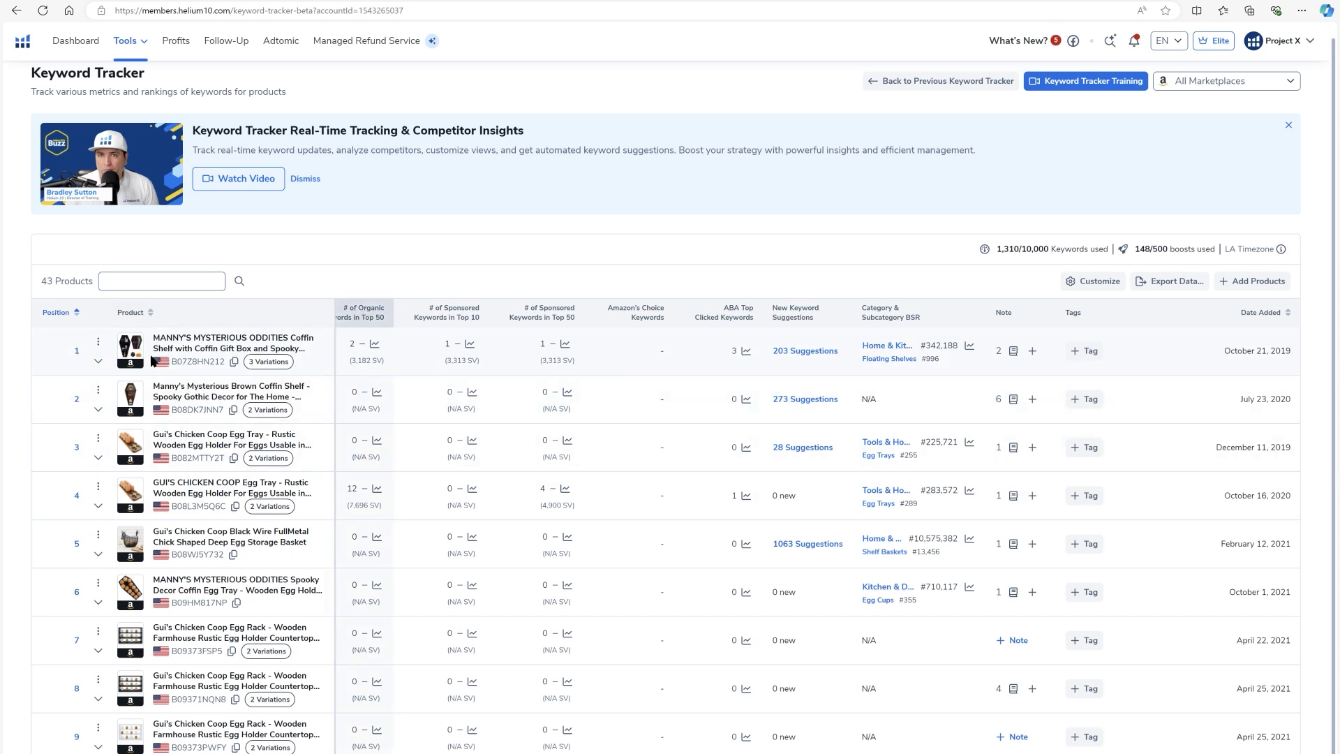
# Check the position editors of the first and sixth products without changing their order.
pyautogui.click(77, 351)
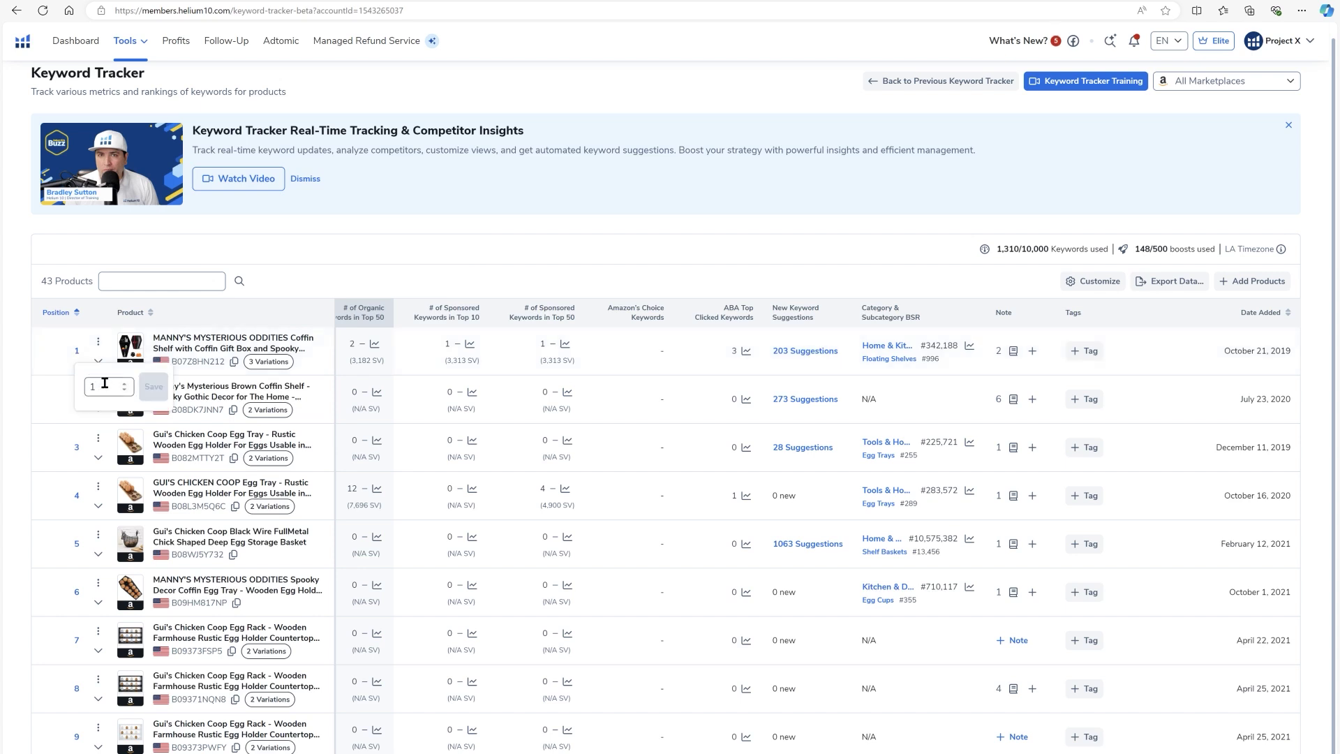
pyautogui.click(313, 280)
pyautogui.moveTo(129, 592)
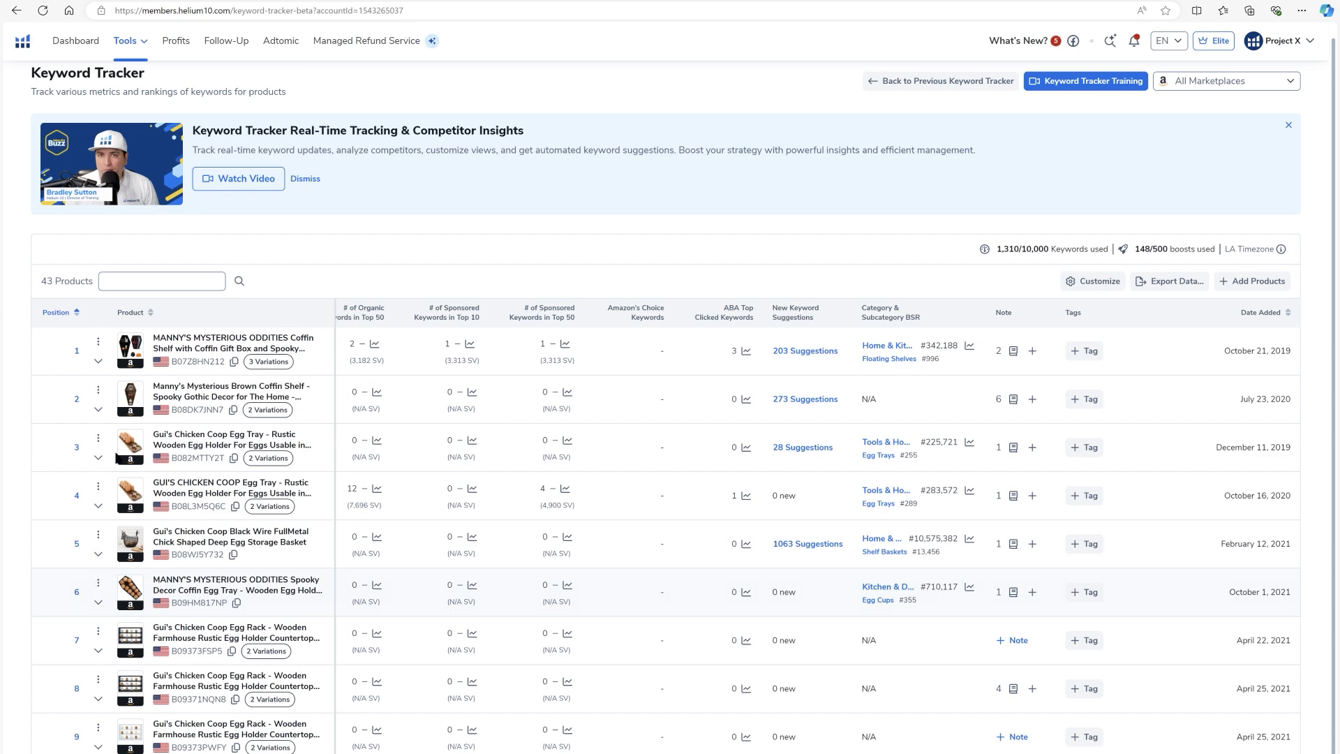
pyautogui.click(77, 592)
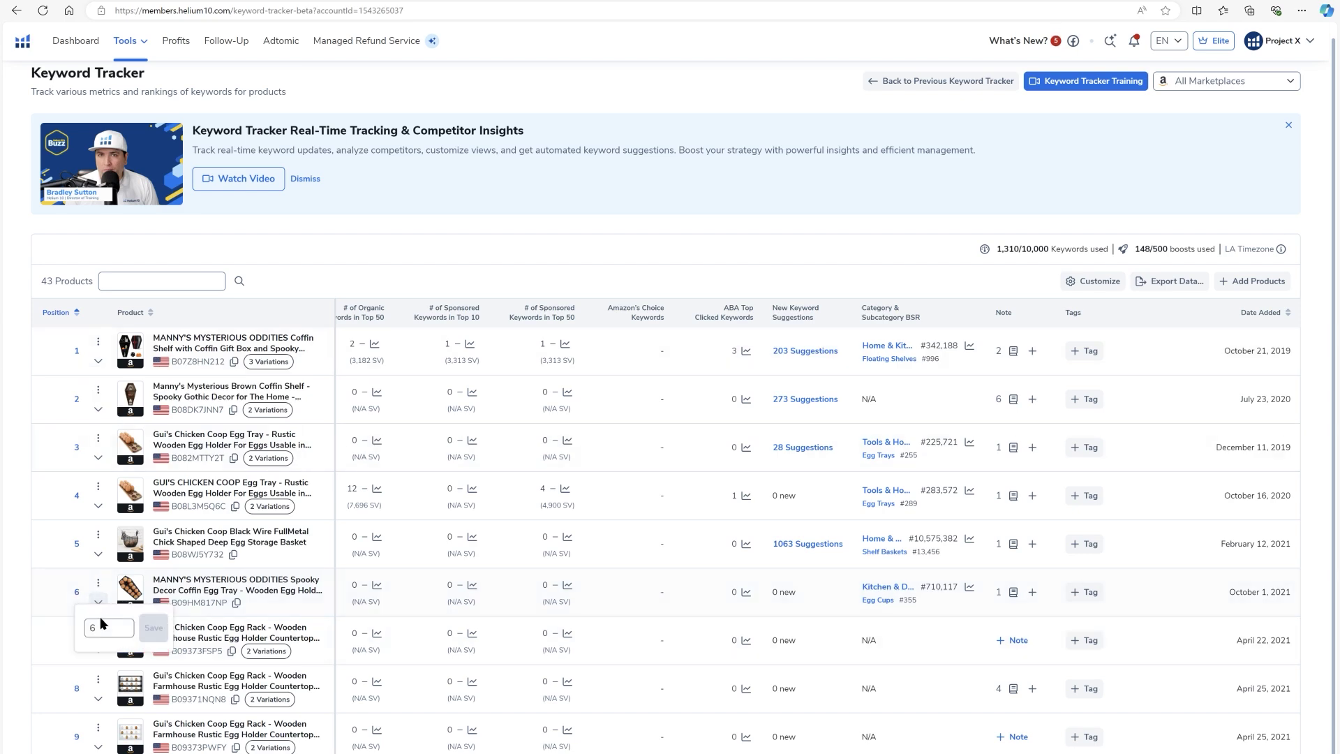
pyautogui.click(379, 247)
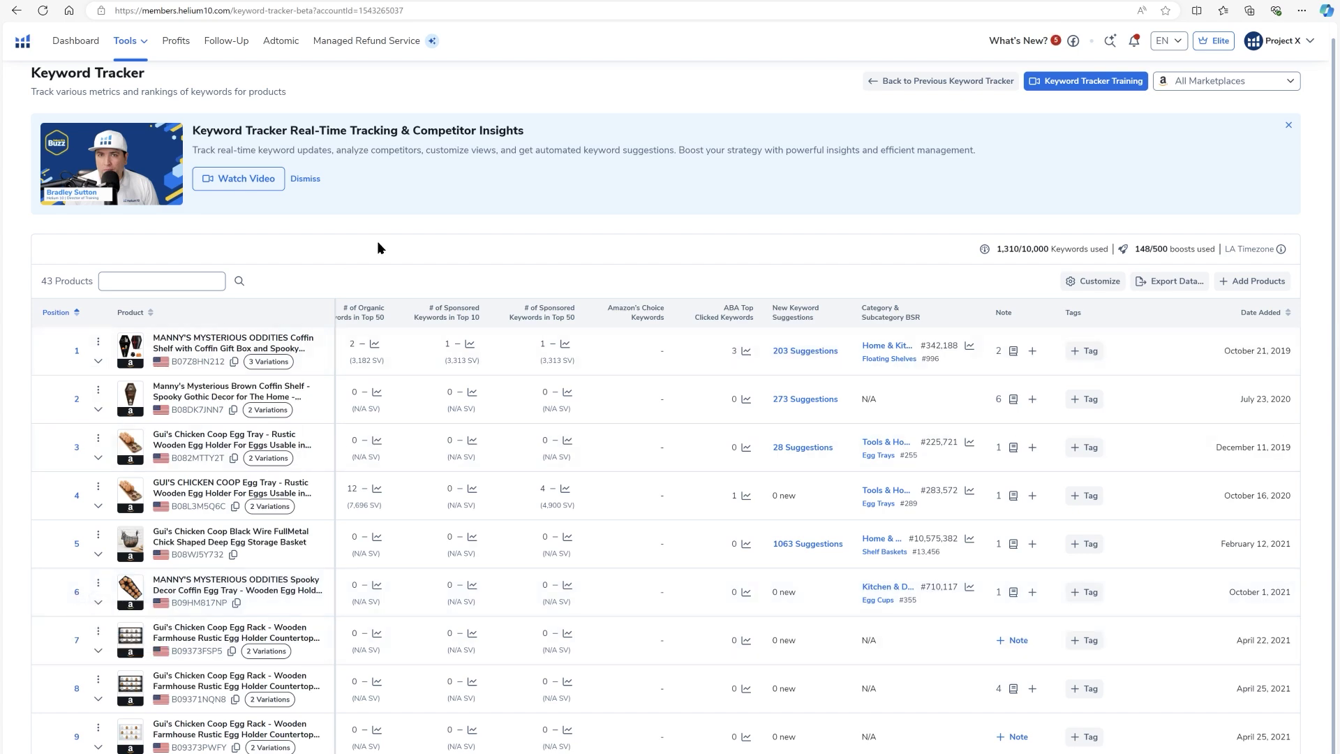
# View the first product's trend charts for ABA Top Clicked Keywords and for sponsored keywords in the top 50.
pyautogui.scroll(-1, 376, 240)
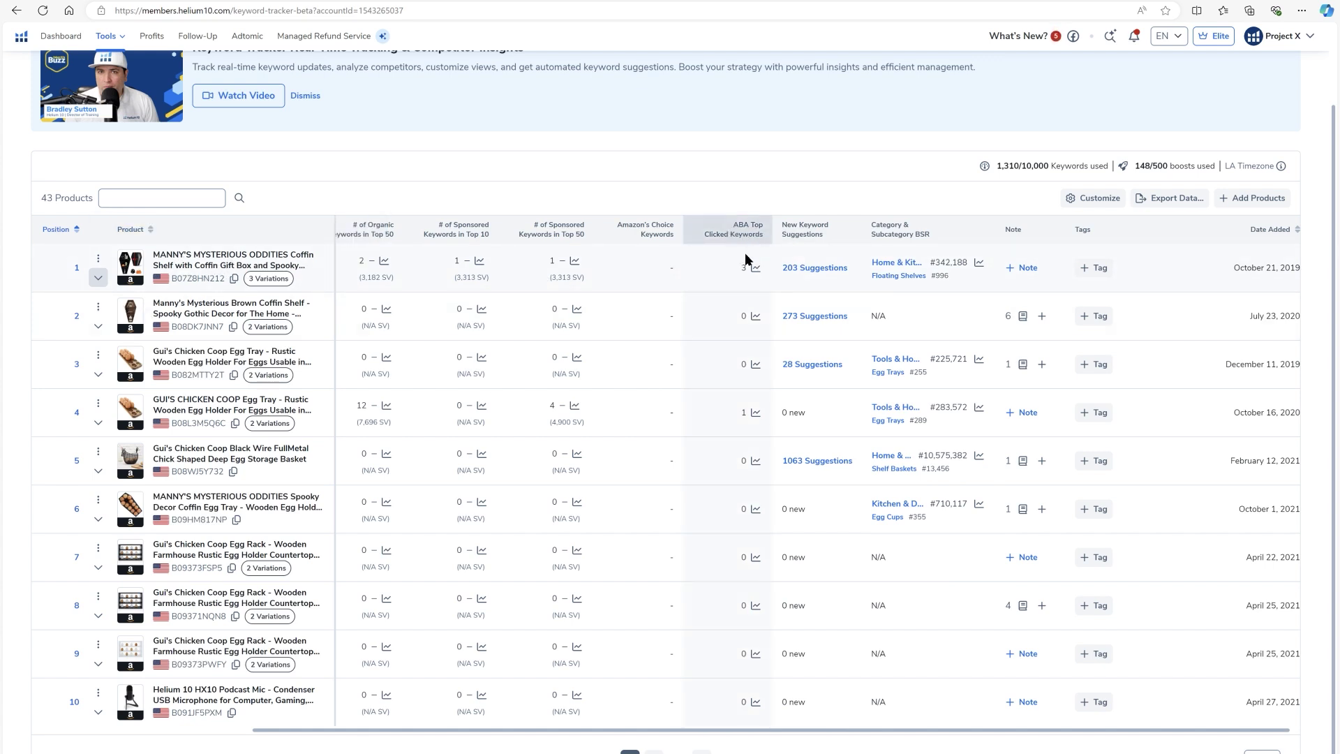
pyautogui.keyDown('ctrl'); pyautogui.scroll(5, 745, 256); pyautogui.keyUp('ctrl')
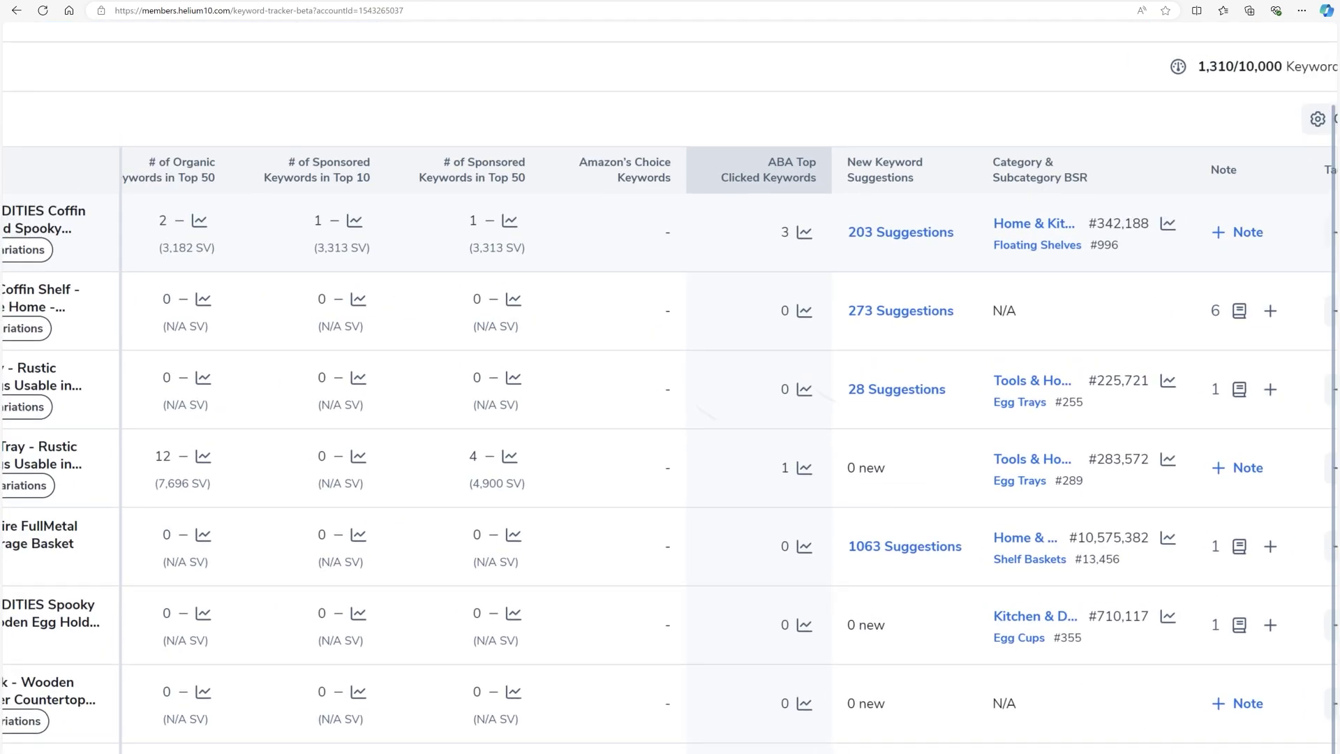
pyautogui.click(953, 237)
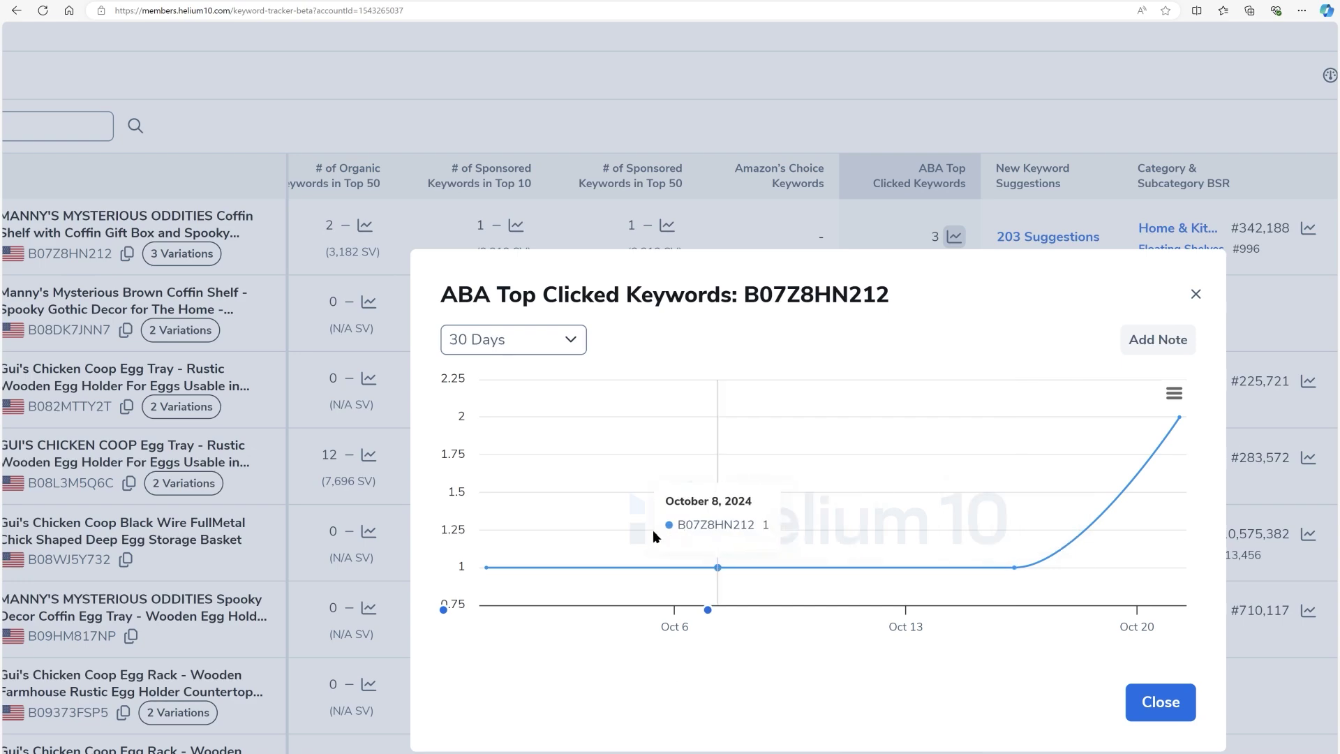
pyautogui.click(1198, 297)
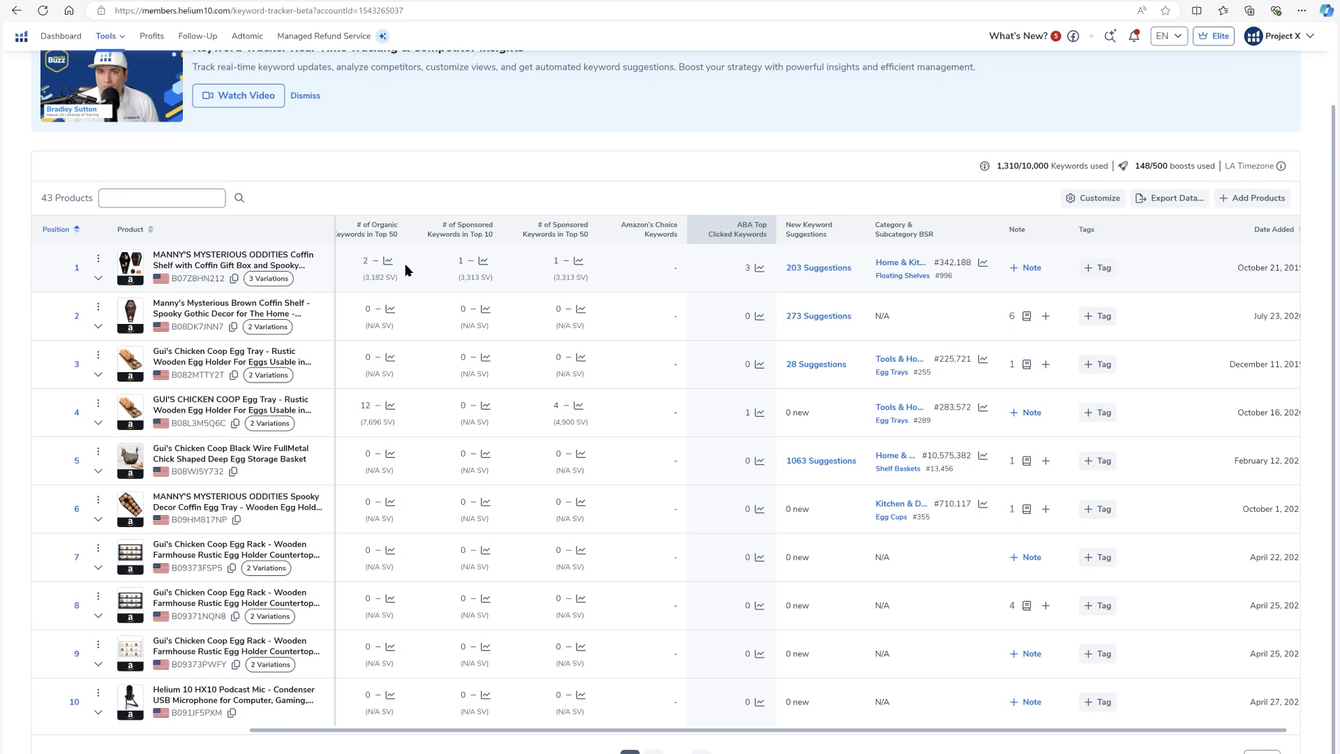
pyautogui.click(577, 264)
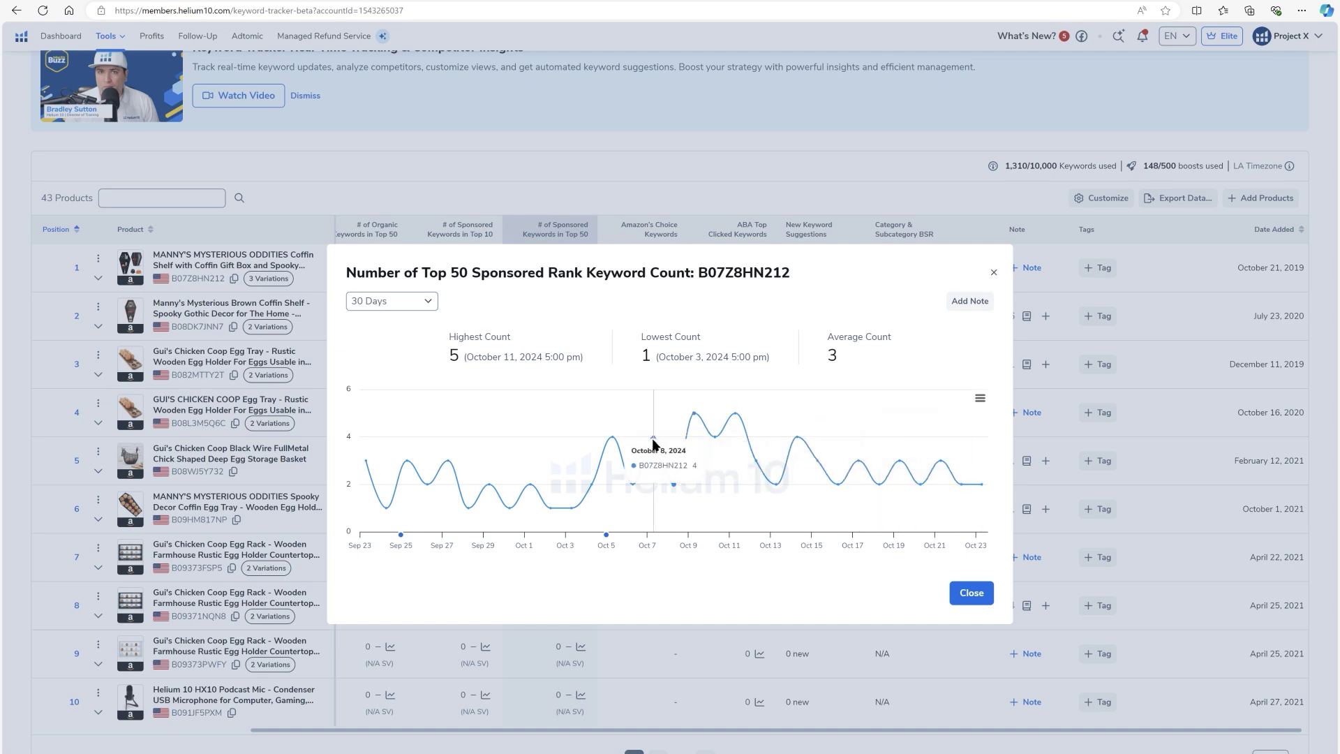
pyautogui.click(994, 272)
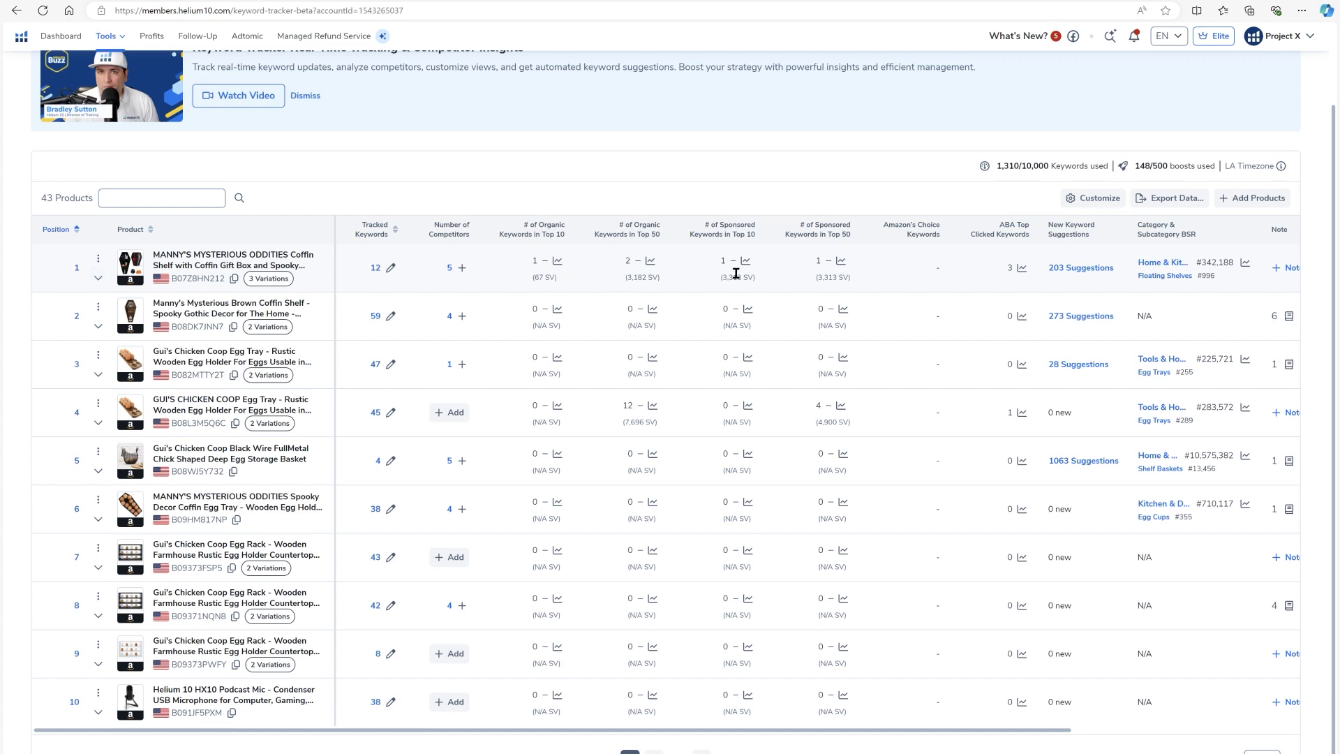
# Expand the first product's tracked keywords and examine the rank, search volume, keyword sales, CPR and ABA share columns.
pyautogui.click(98, 278)
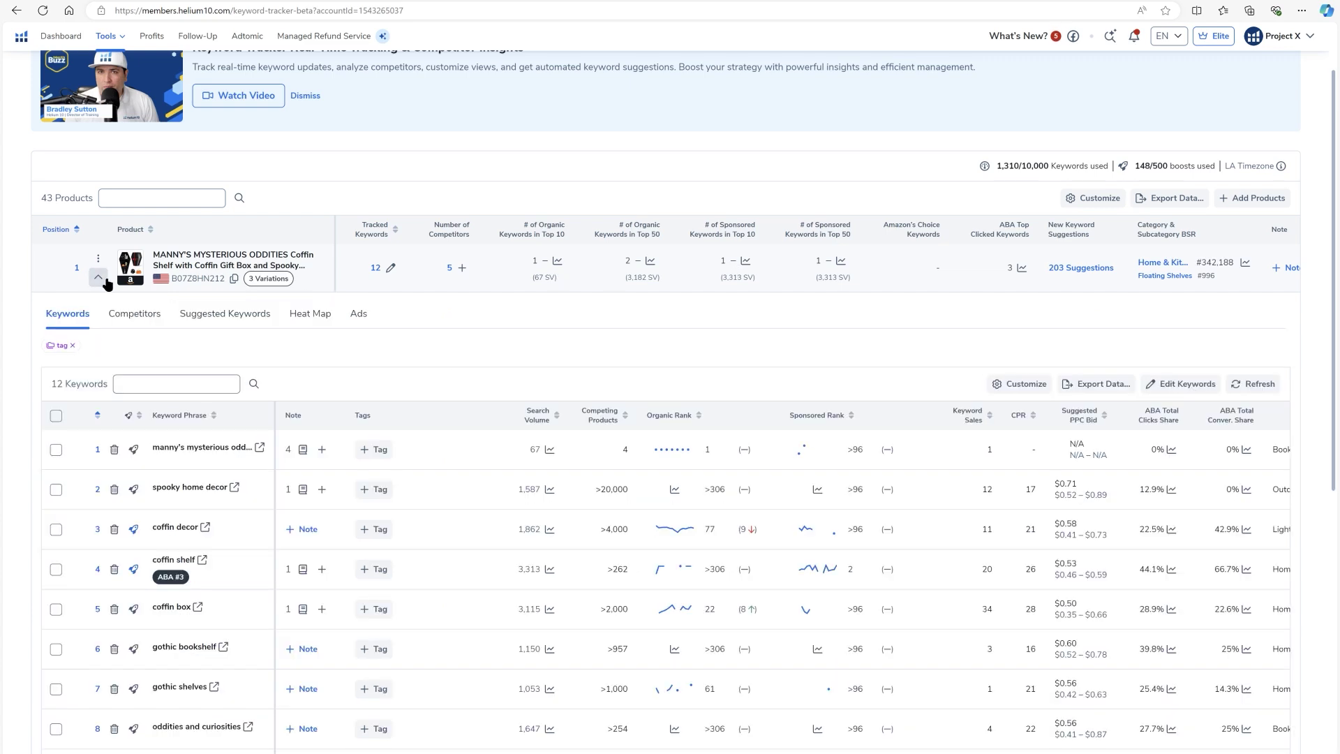
pyautogui.scroll(-2, 435, 395)
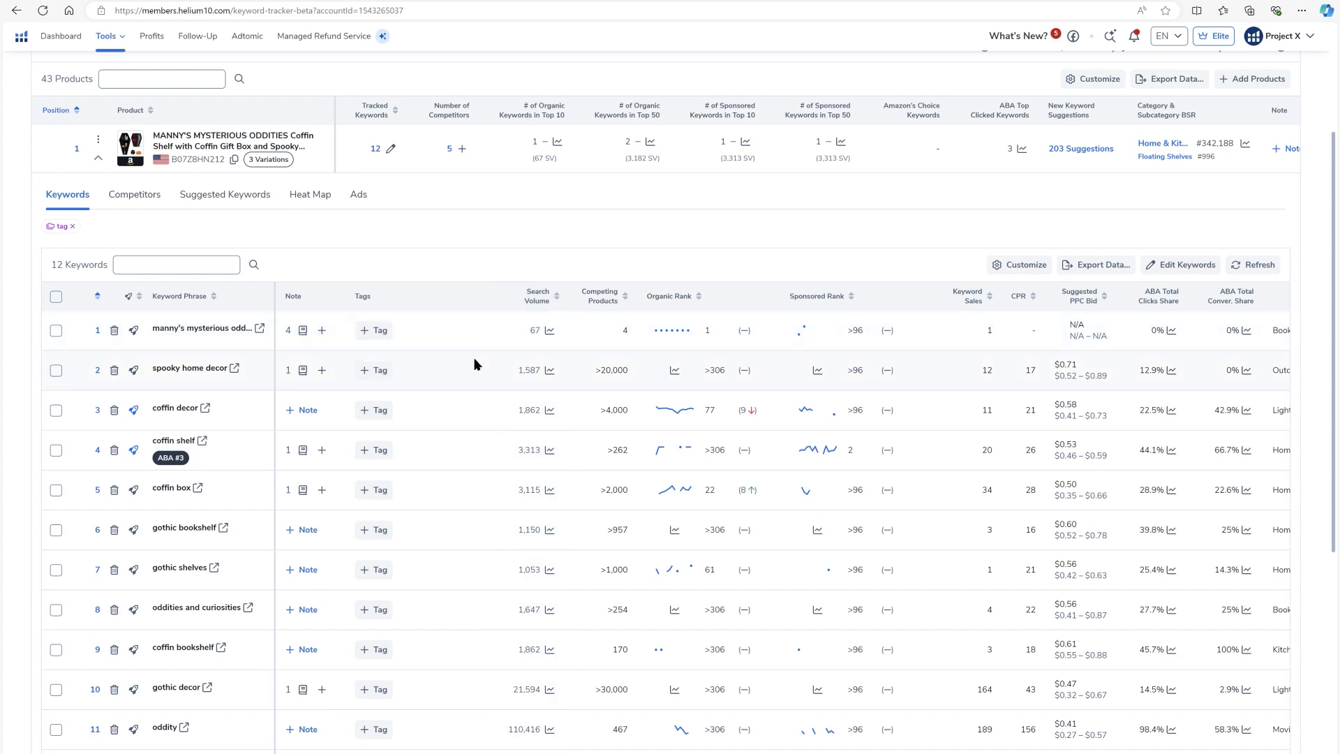
pyautogui.moveTo(614, 307)
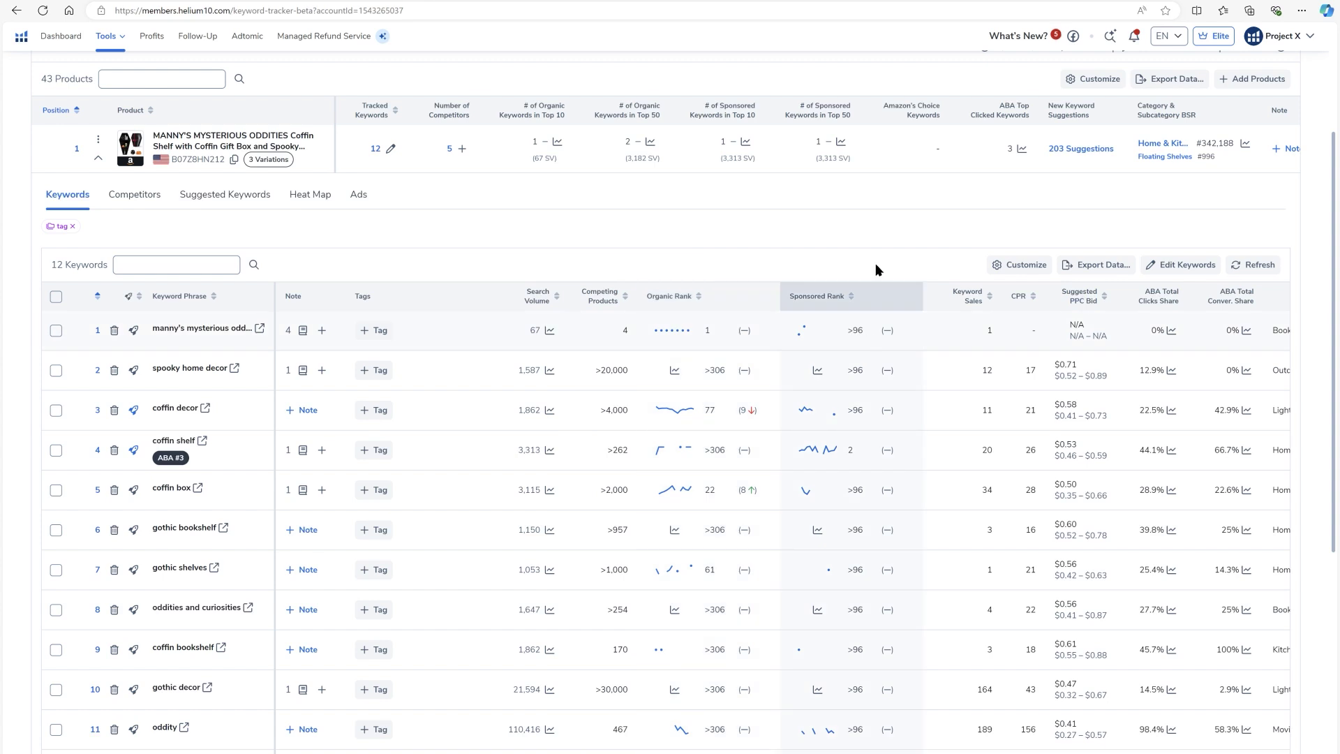
pyautogui.hscroll(2, 886, 281)
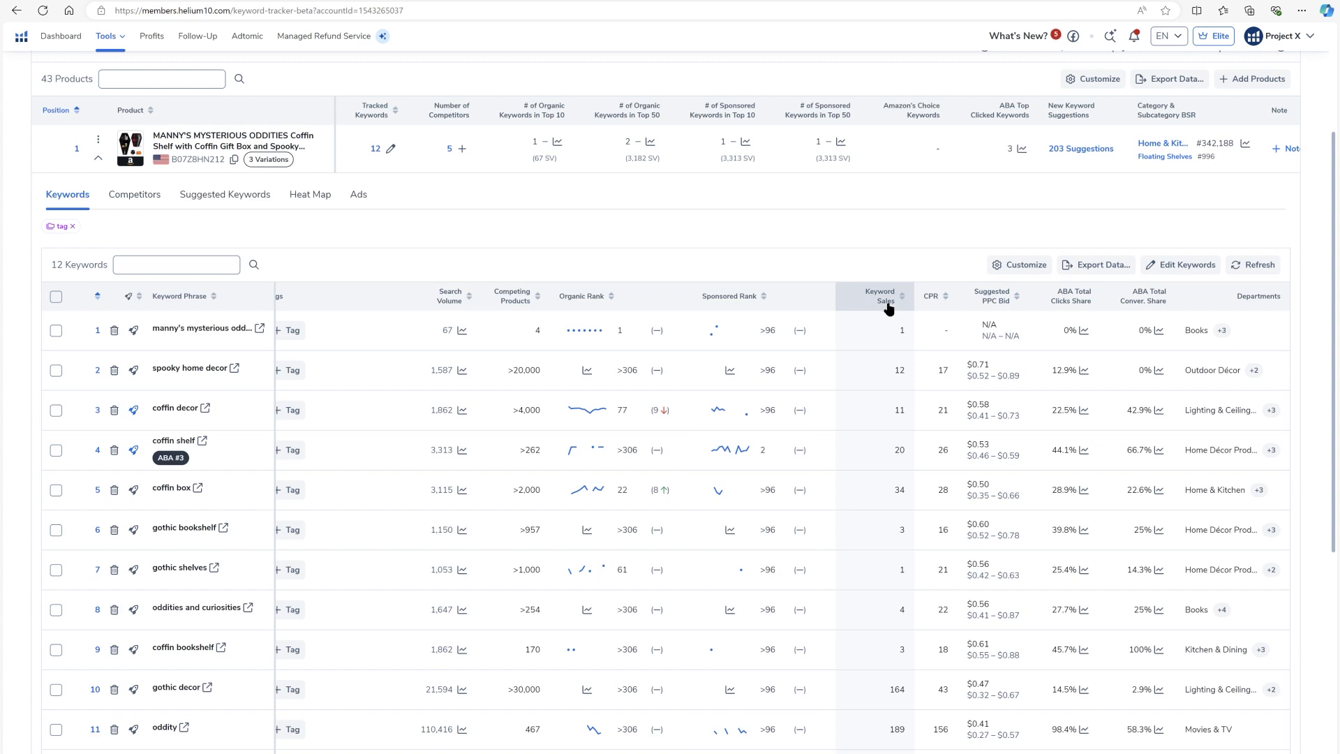
pyautogui.moveTo(889, 304)
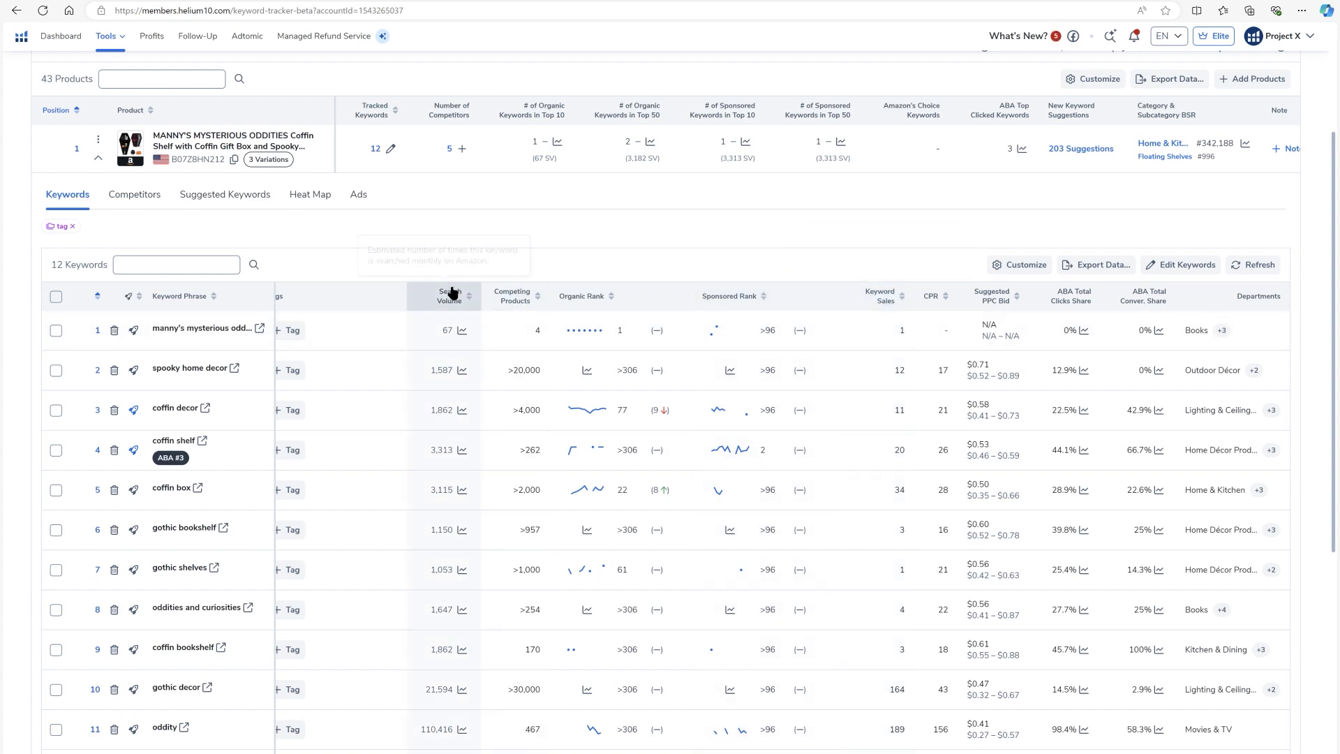
pyautogui.moveTo(457, 302)
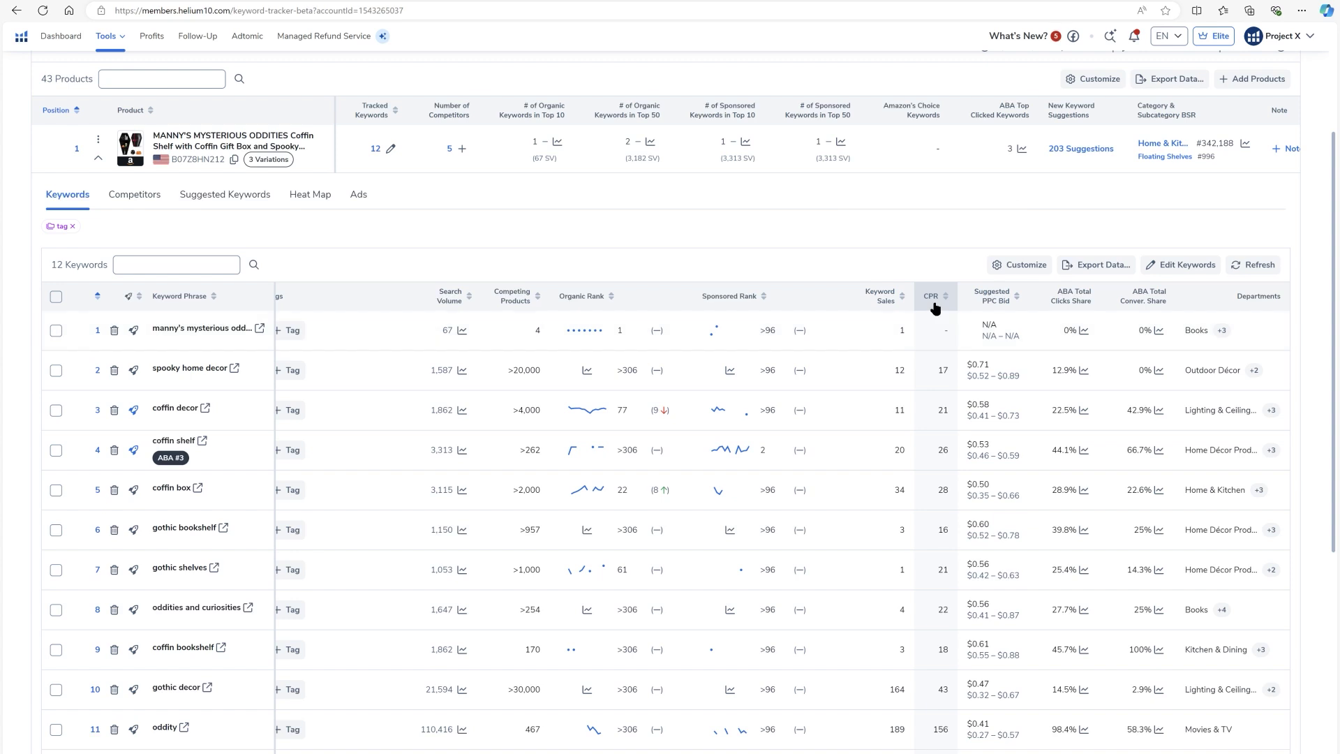
pyautogui.moveTo(935, 308)
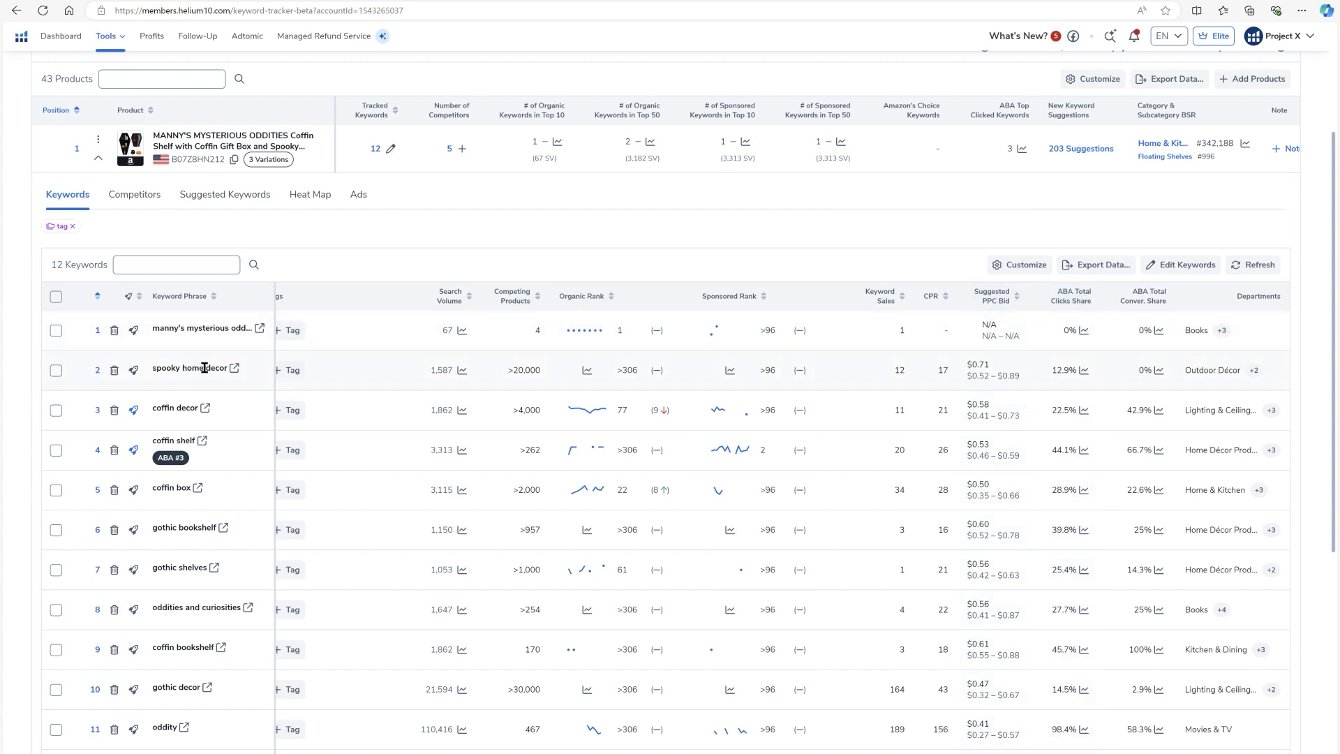
pyautogui.hscroll(-1, 935, 366)
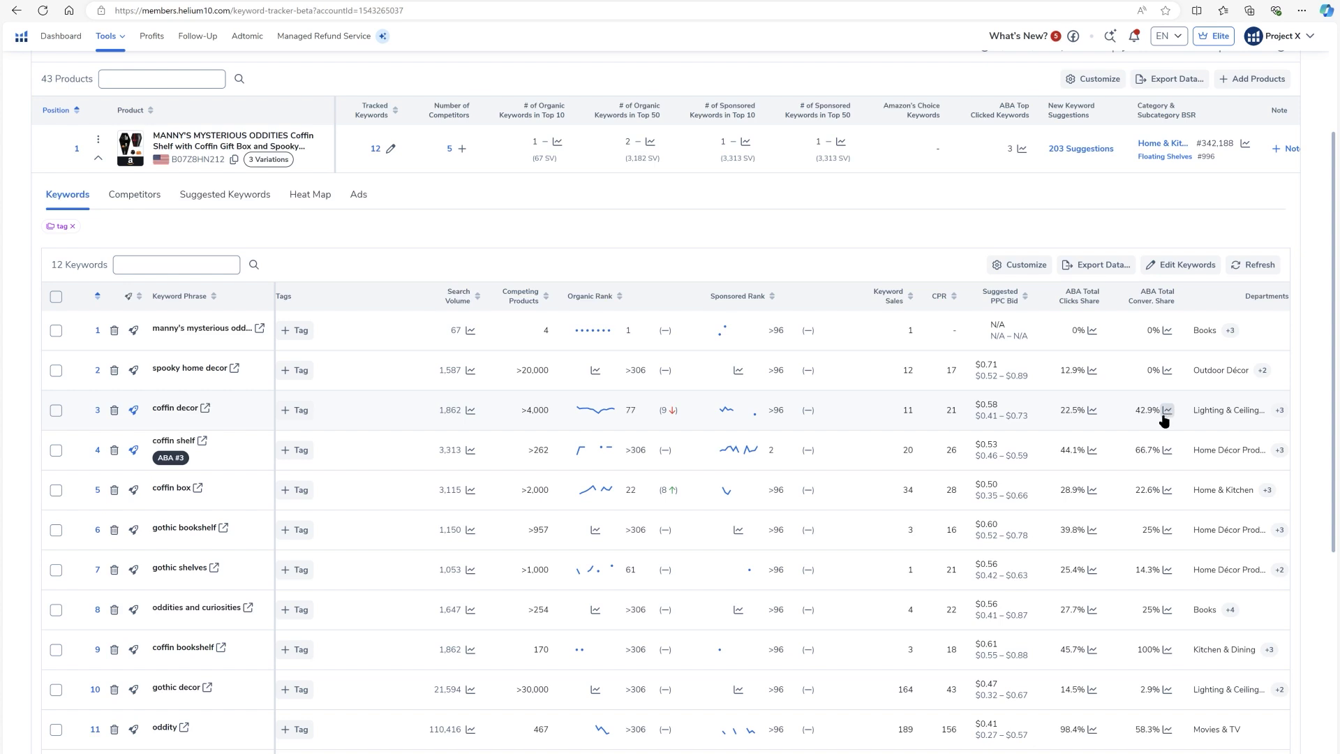
# Show the additional departments for "coffin decor" and open that keyword's Amazon results to compare the Department list.
pyautogui.hscroll(1, 1163, 419)
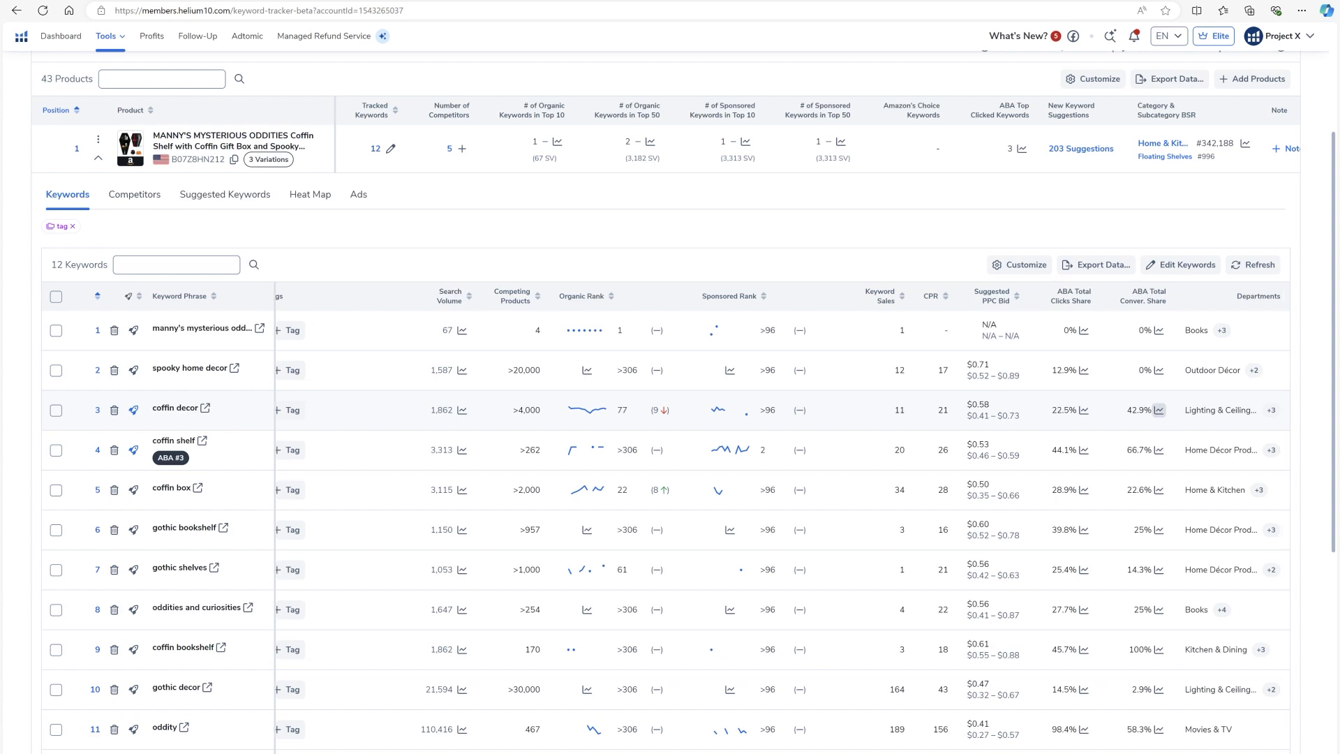
pyautogui.click(1269, 412)
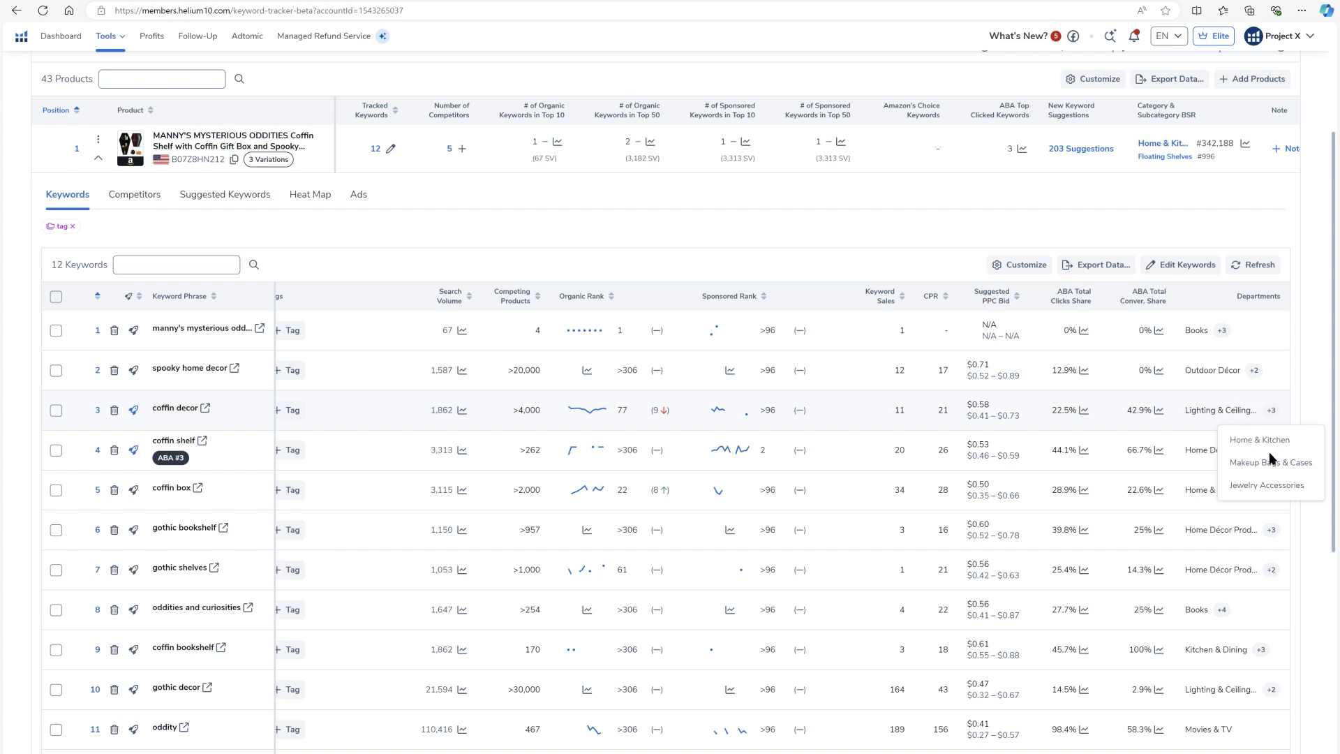
pyautogui.click(204, 409)
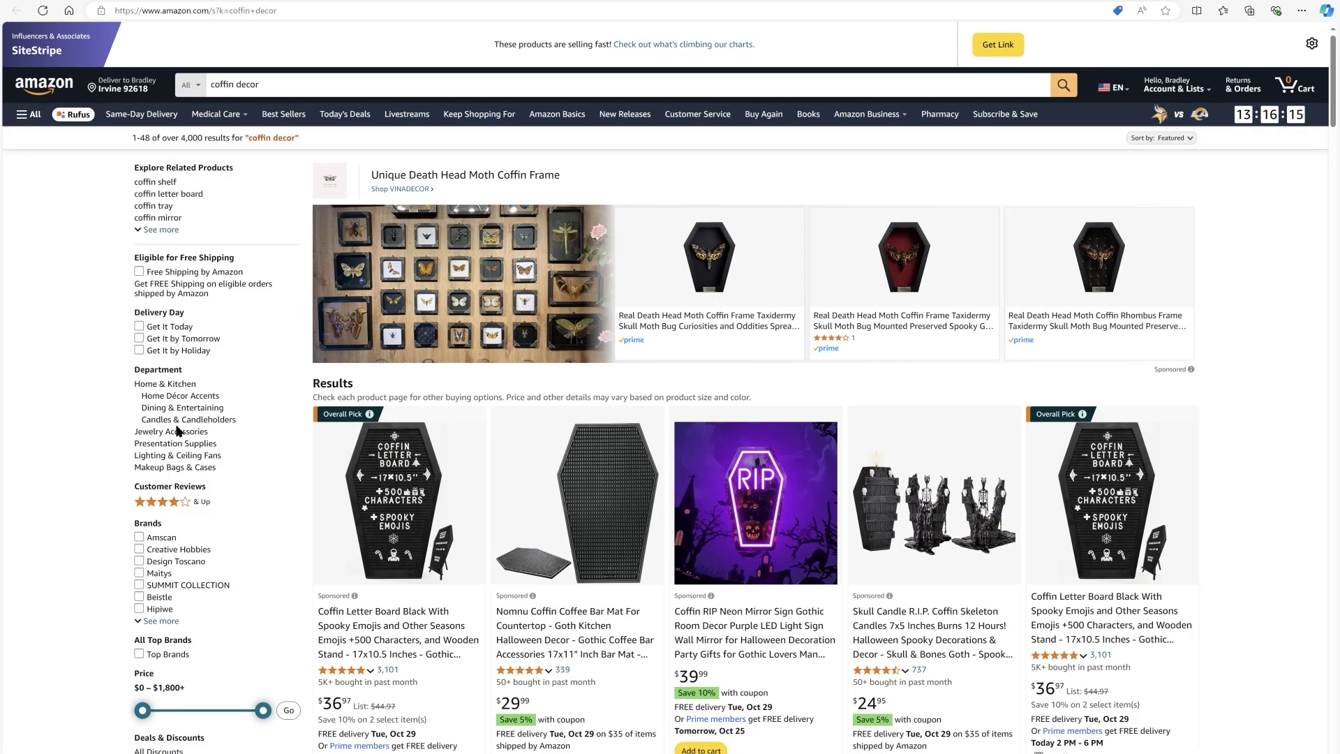
pyautogui.scroll(3, 222, 330)
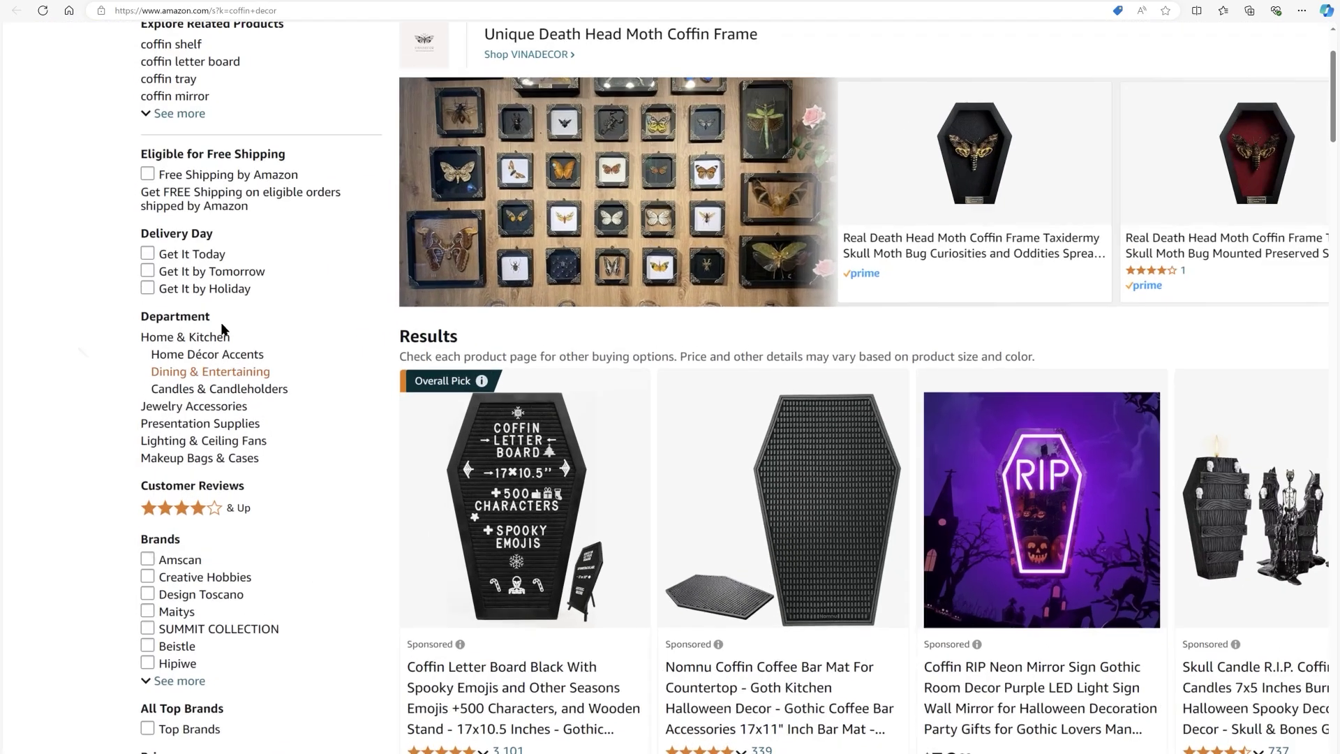
# Return to the Keyword Tracker and move the "coffin shelf" keyword to position 1 in the first product's keyword list.
pyautogui.scroll(-3, 222, 330)
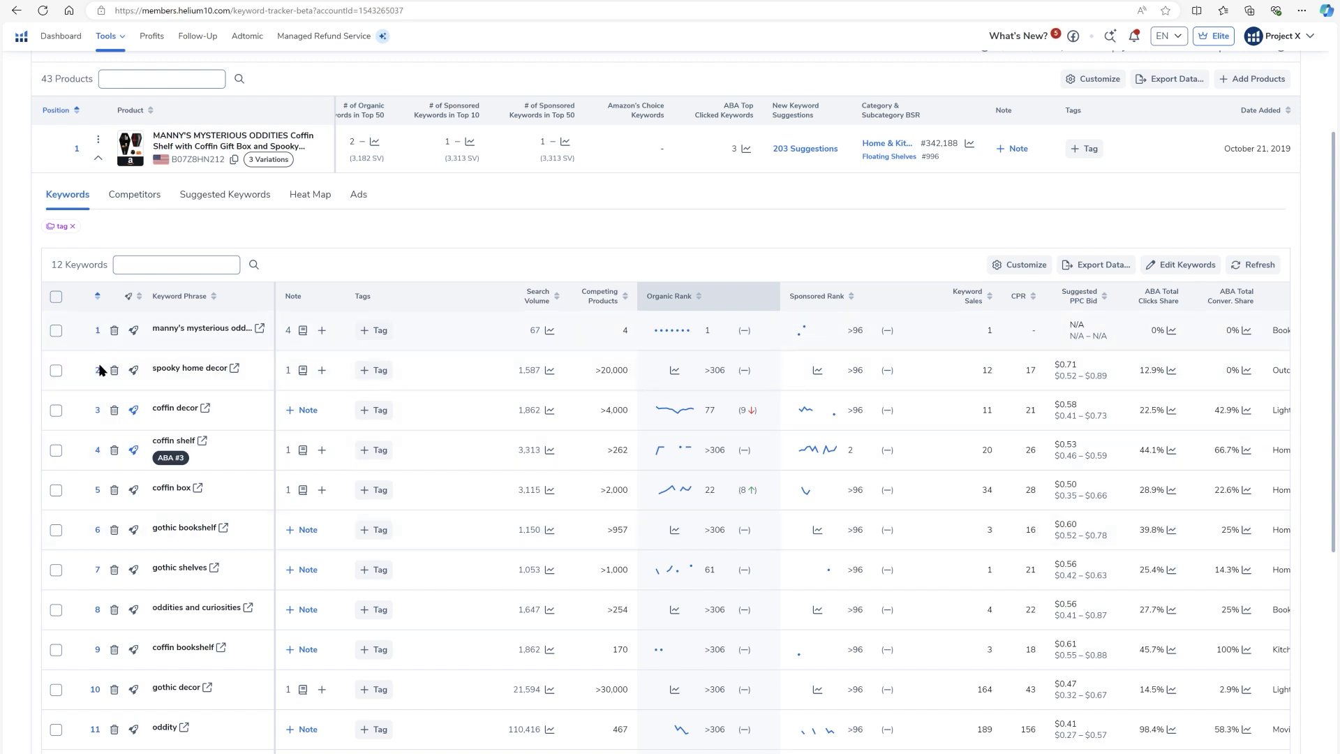
pyautogui.click(98, 451)
pyautogui.doubleClick(113, 487)
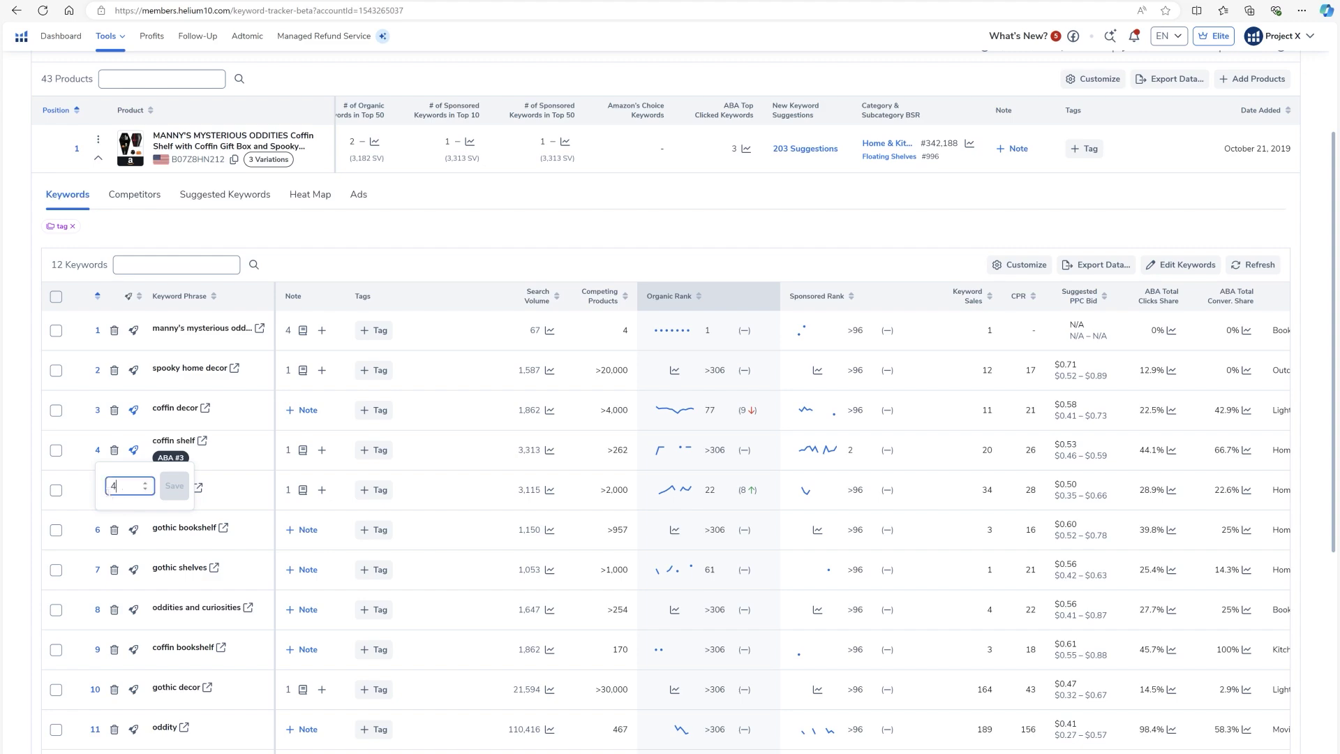
pyautogui.write('1')
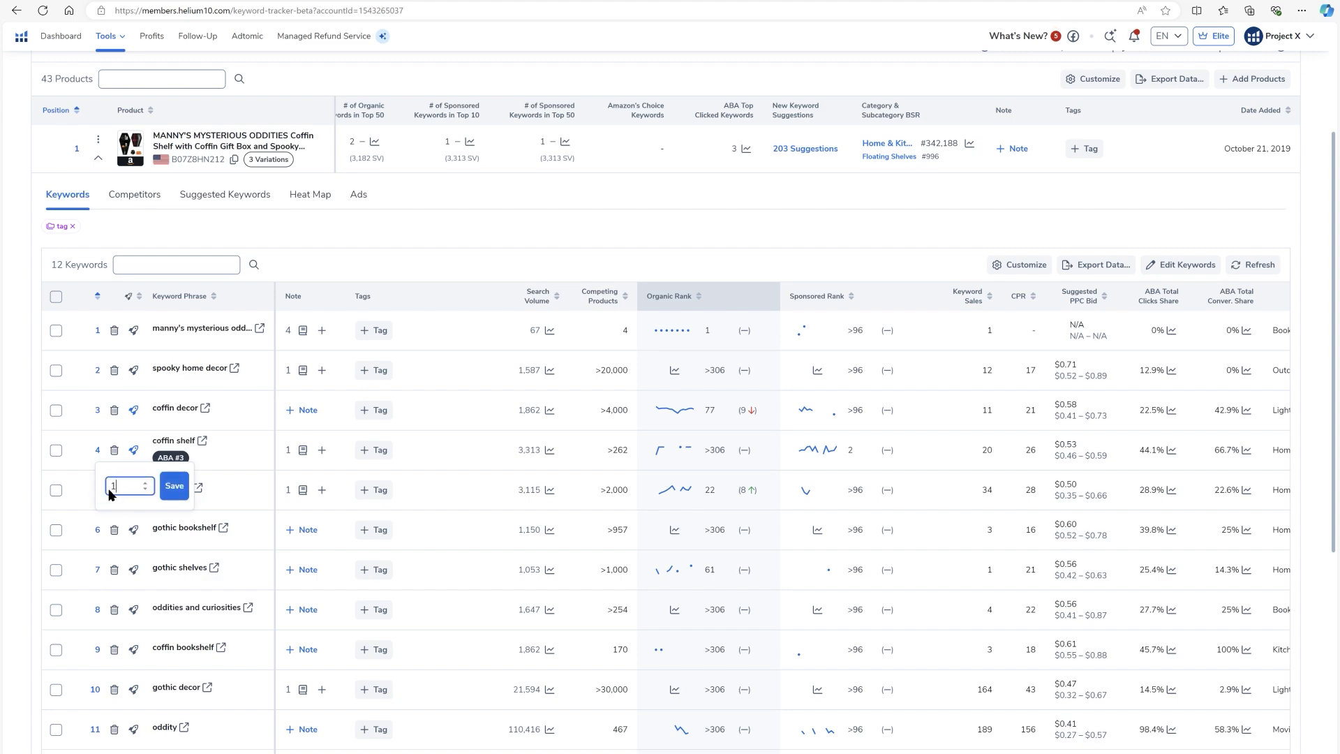
pyautogui.click(174, 486)
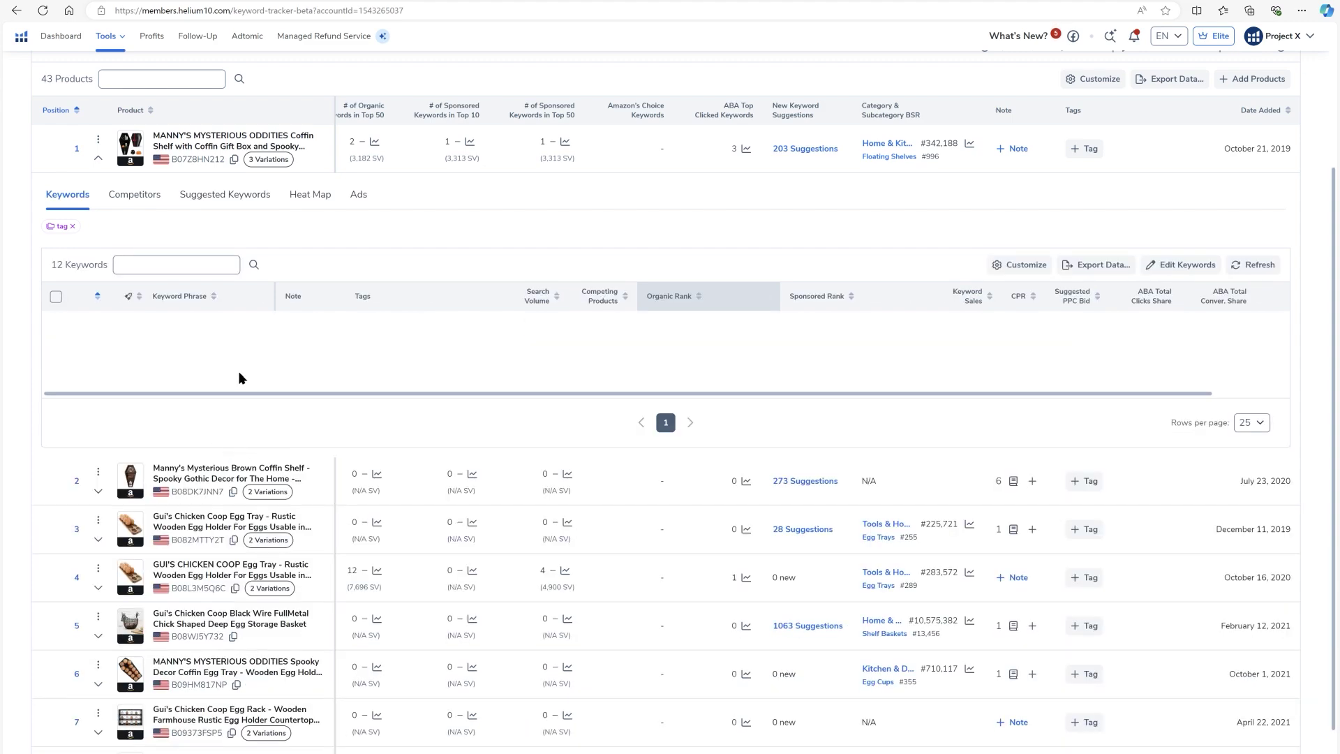
pyautogui.moveTo(194, 377)
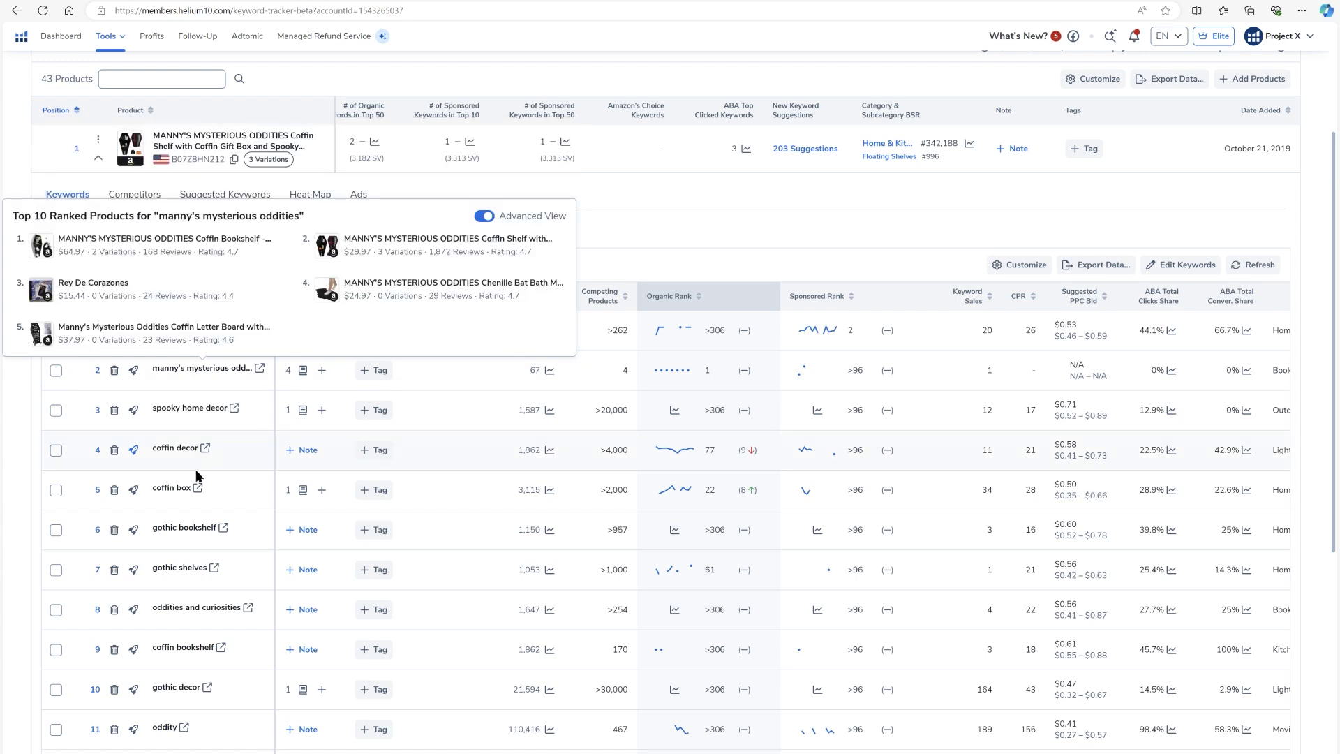
pyautogui.moveTo(134, 453)
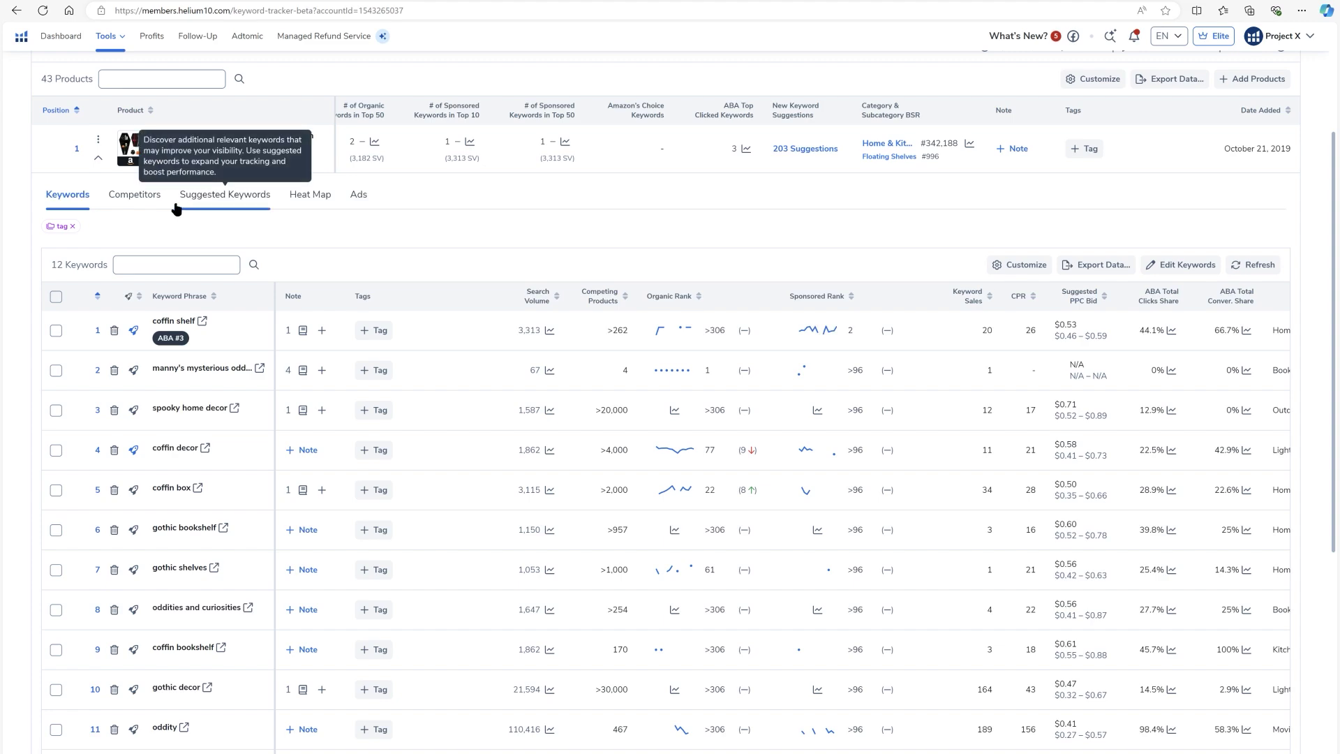
# Look through the first product's Competitors, Suggested Keywords, Heat Map and Ads views in turn.
pyautogui.click(154, 205)
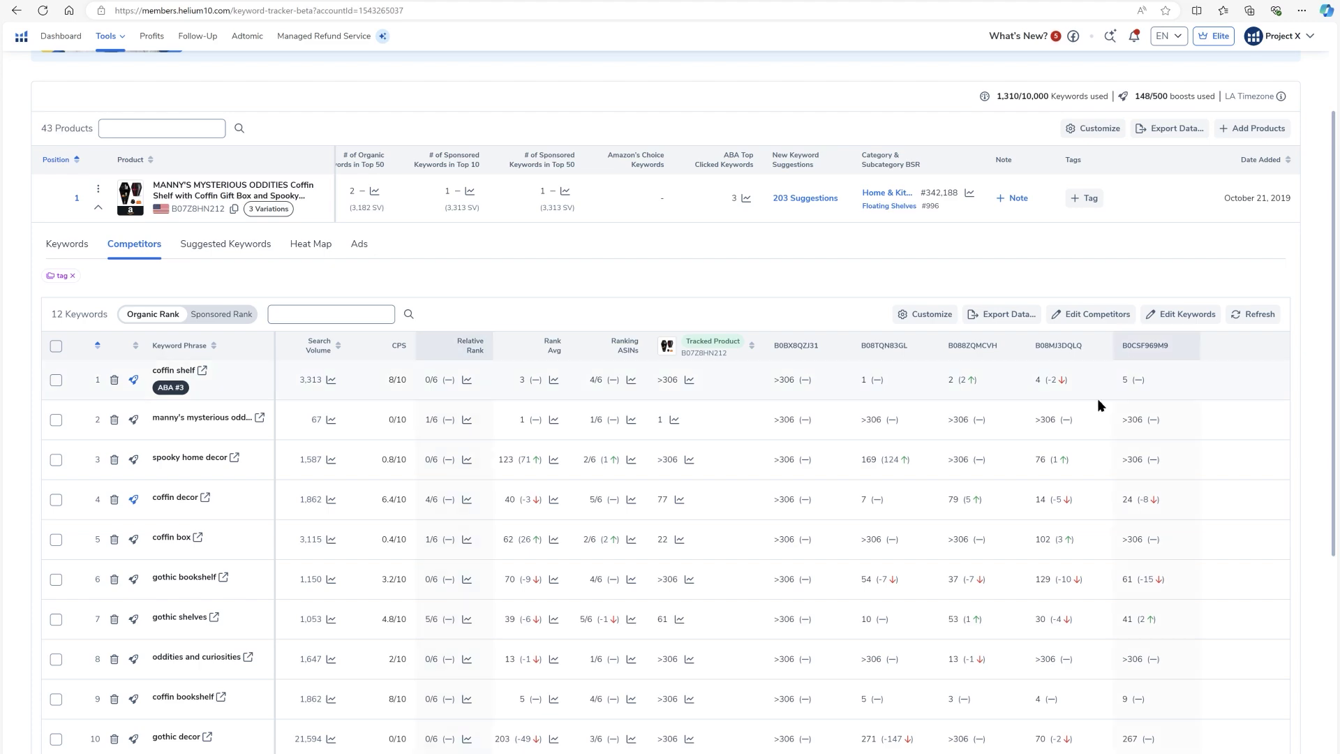
pyautogui.click(225, 244)
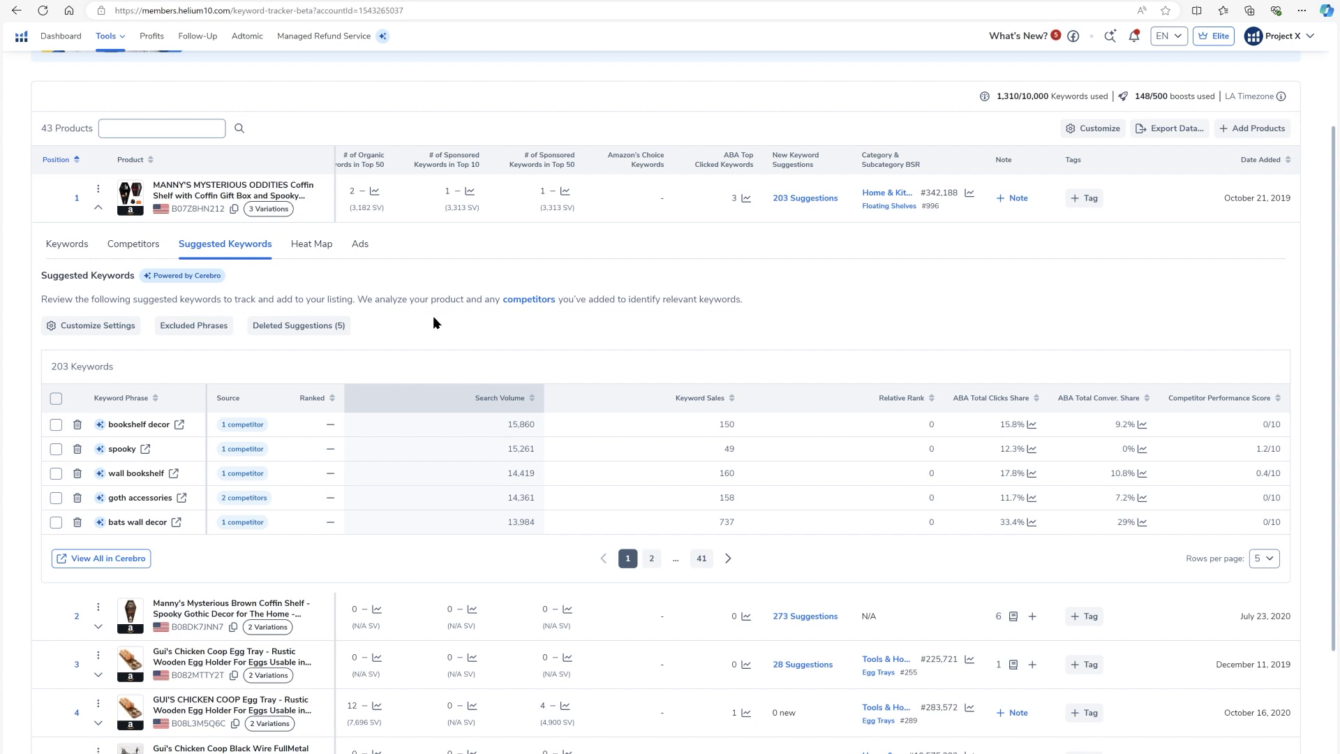
pyautogui.click(312, 243)
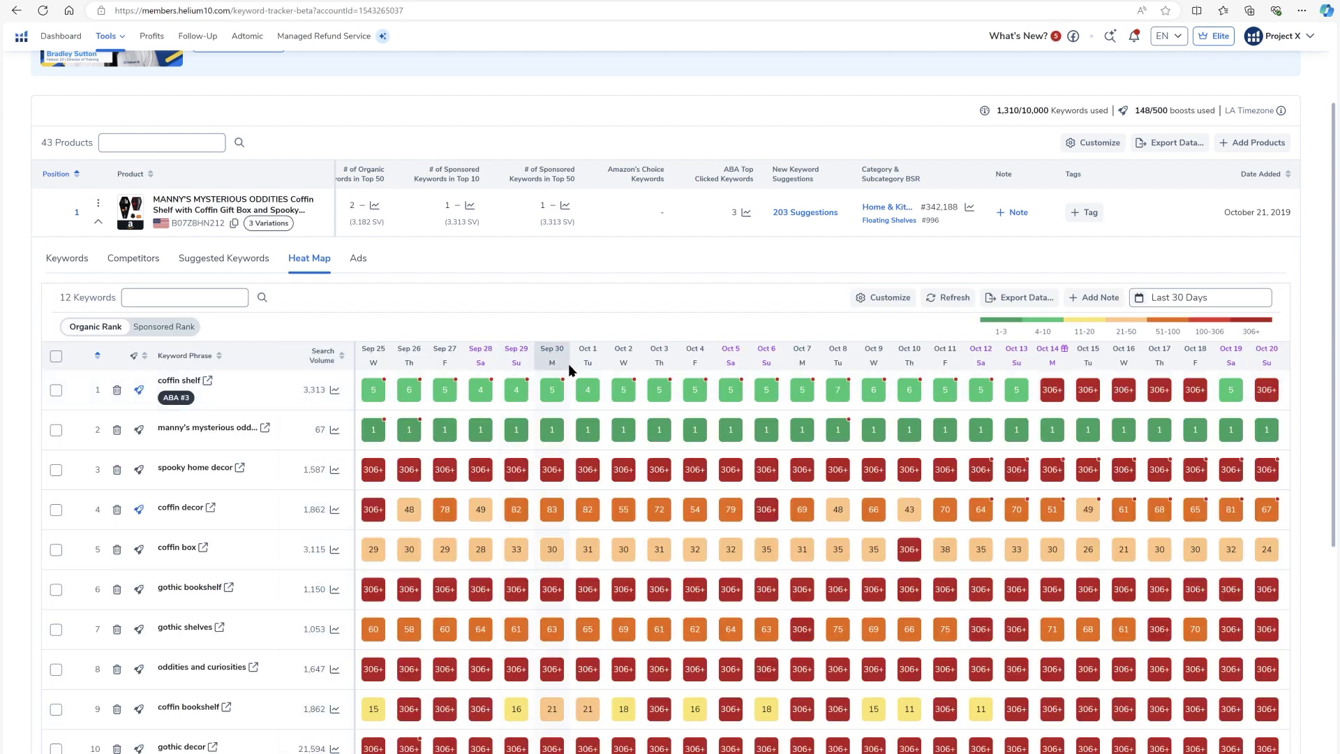
pyautogui.click(358, 260)
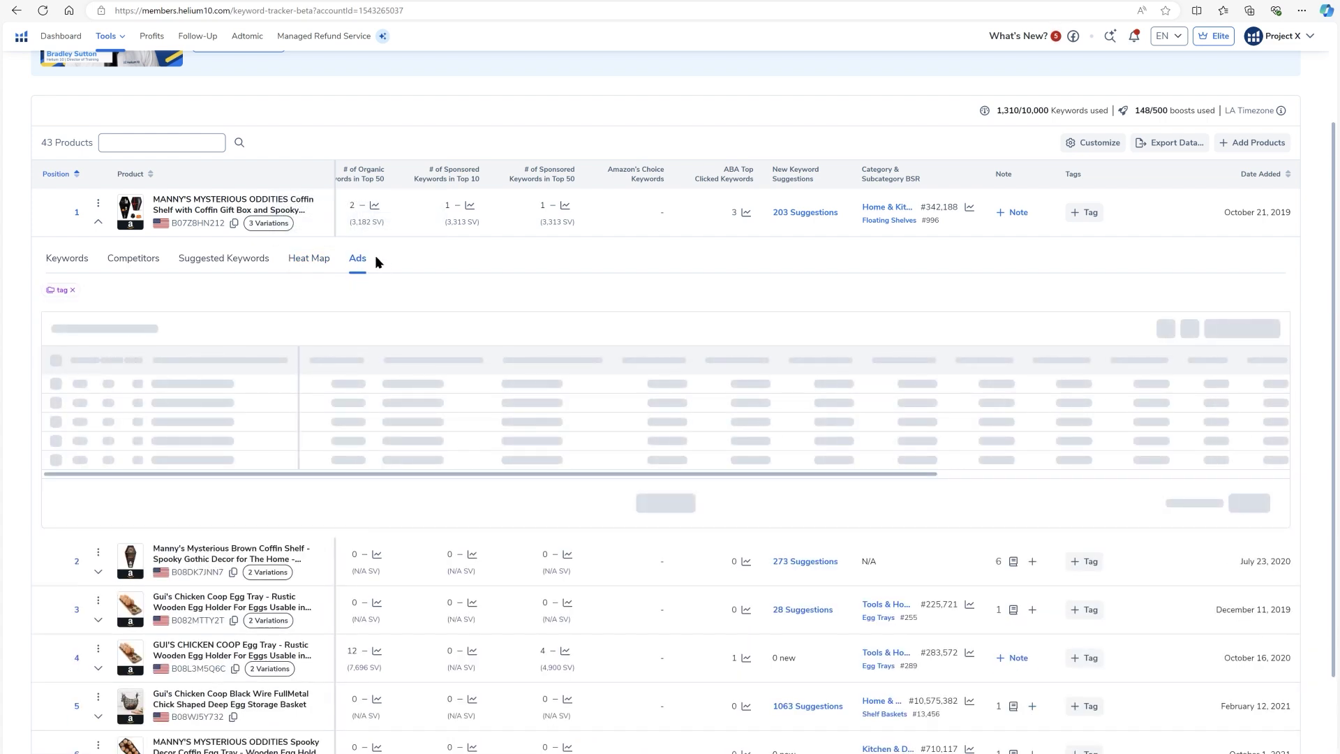